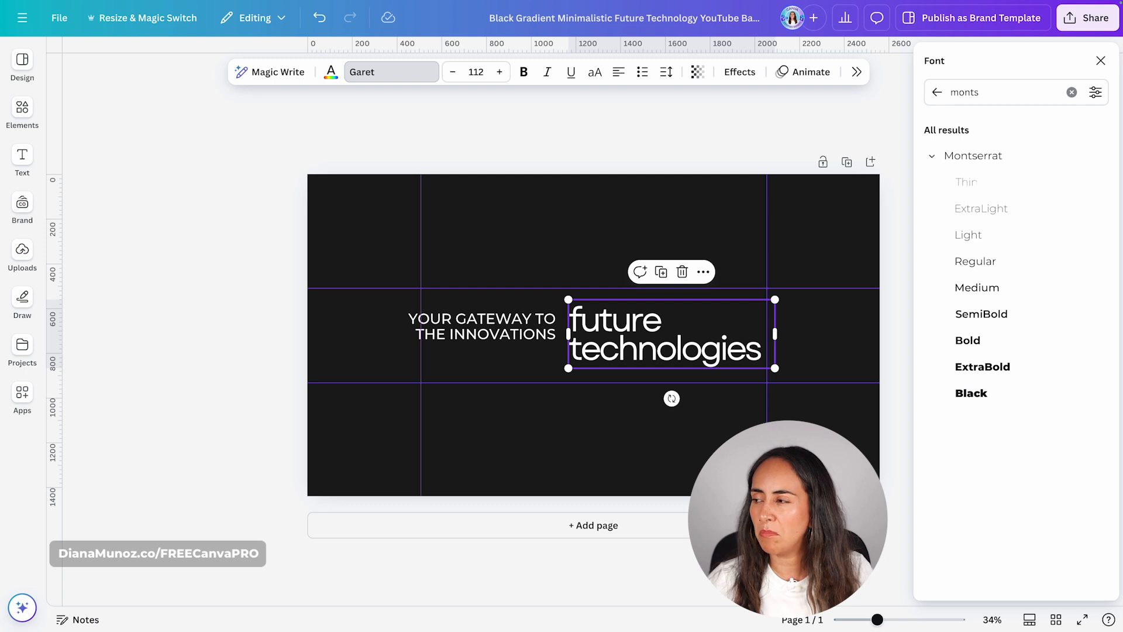
Set the heading to Montserrat SemiBold and reword the banner texts as "UNLOCK YOUR CREATIVITY &" and "master content creation"
click(1002, 315)
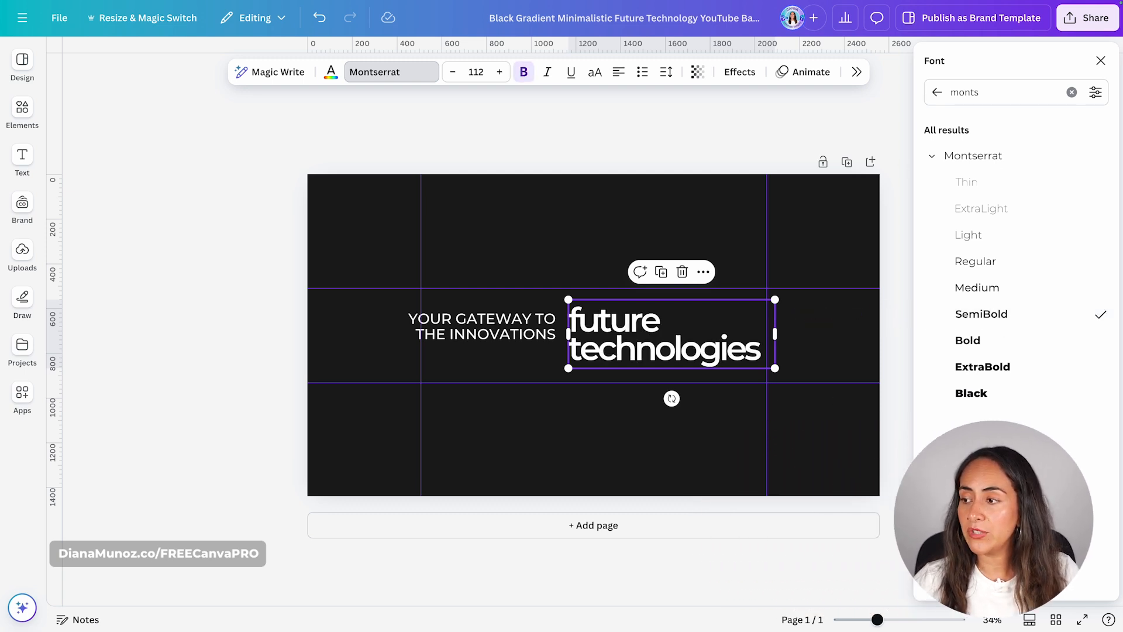
click(496, 331)
double_click(492, 328)
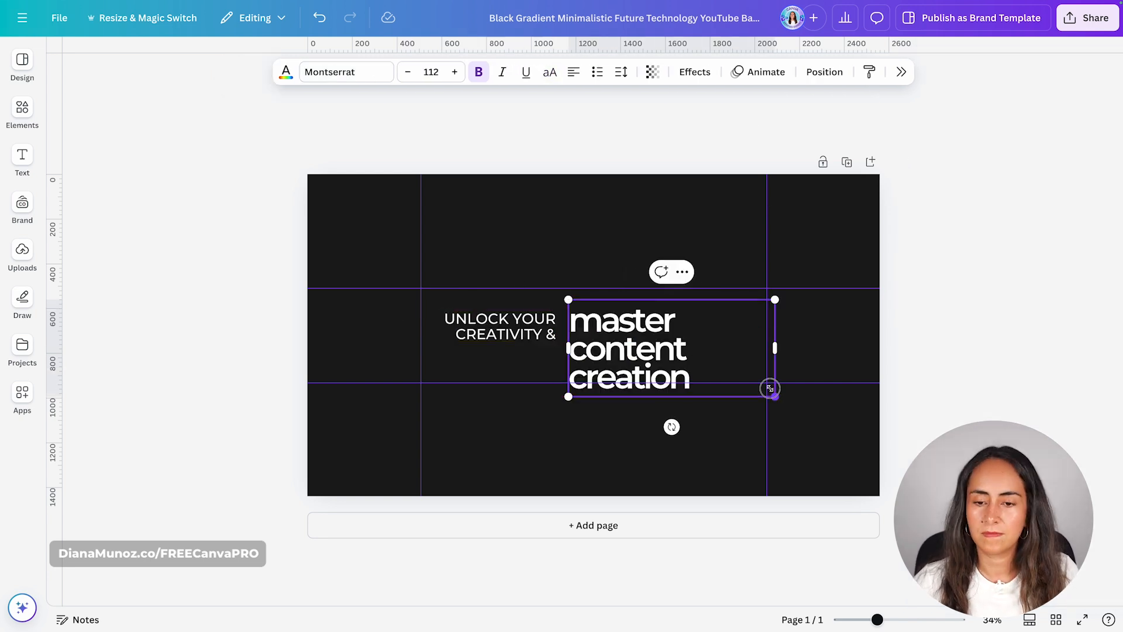
click(506, 331)
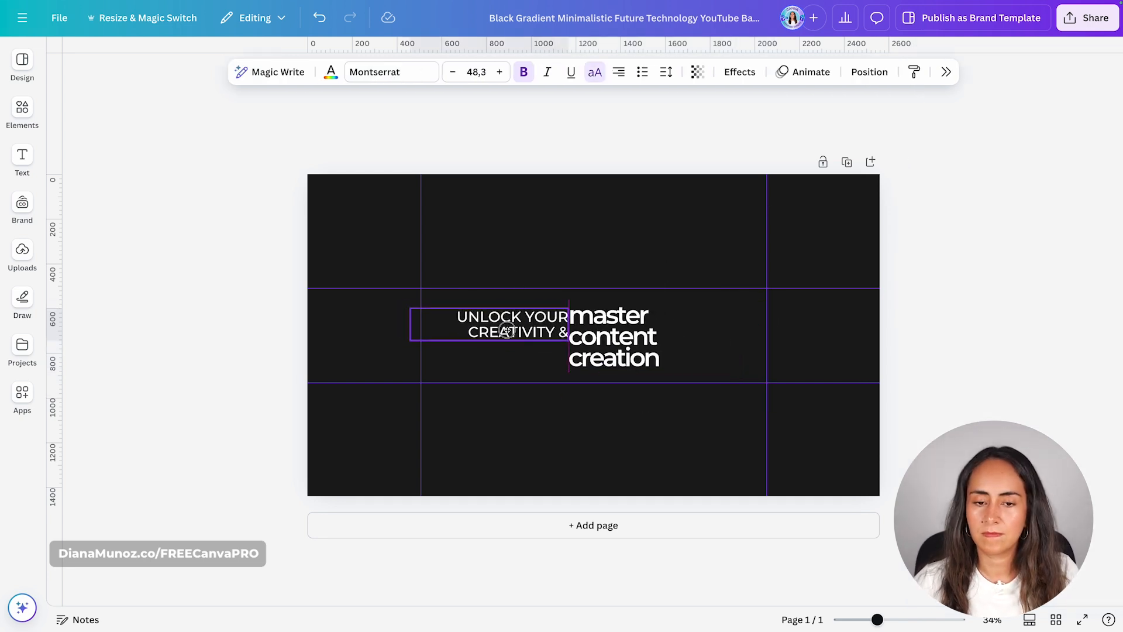
Scale down the tagline and heading, with the heading at about size 84.3, and position them side by side inside the central guides
drag(507, 332, 499, 332)
drag(402, 341, 429, 336)
shift+click(671, 345)
drag(672, 345, 527, 307)
click(705, 369)
drag(632, 332, 632, 327)
click(1012, 342)
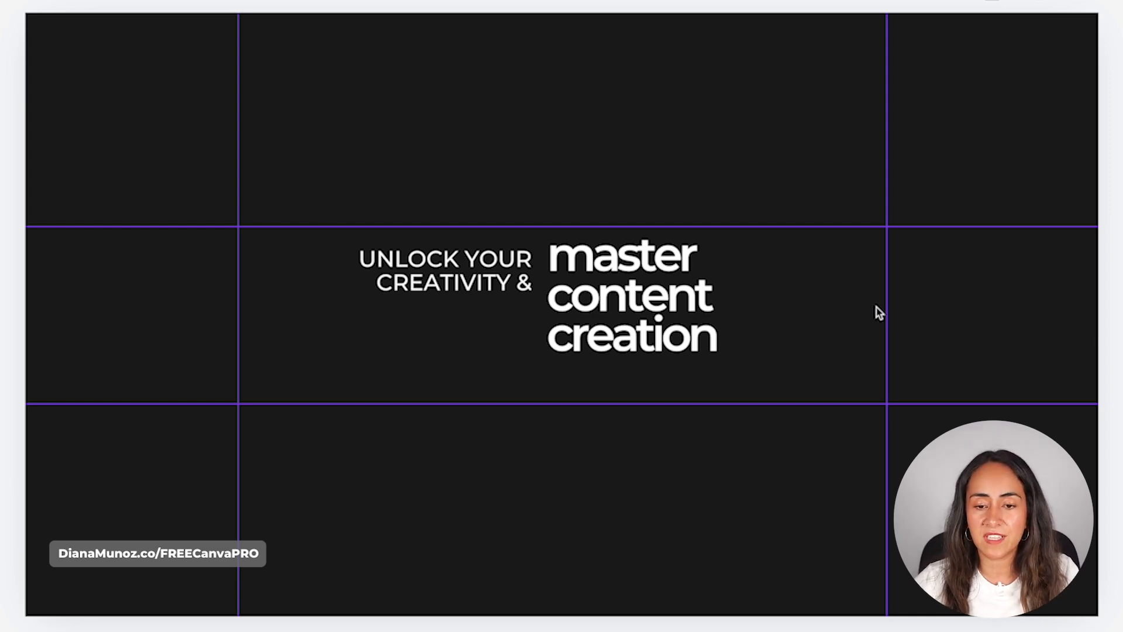
Widen the letter spacing of the "master content creation" heading
click(815, 313)
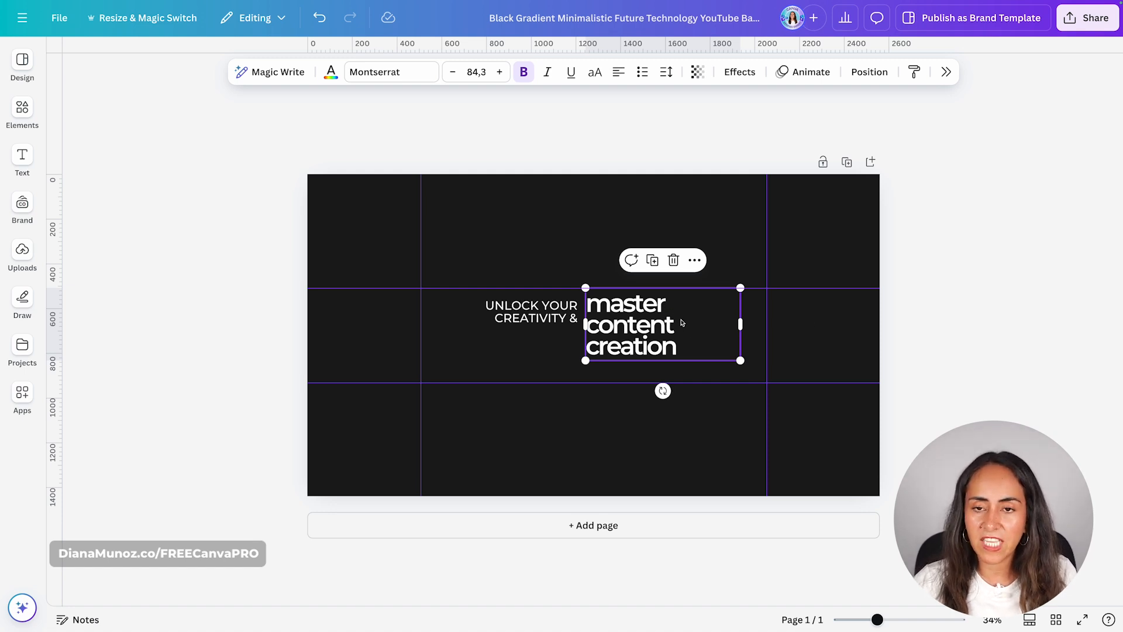
click(665, 73)
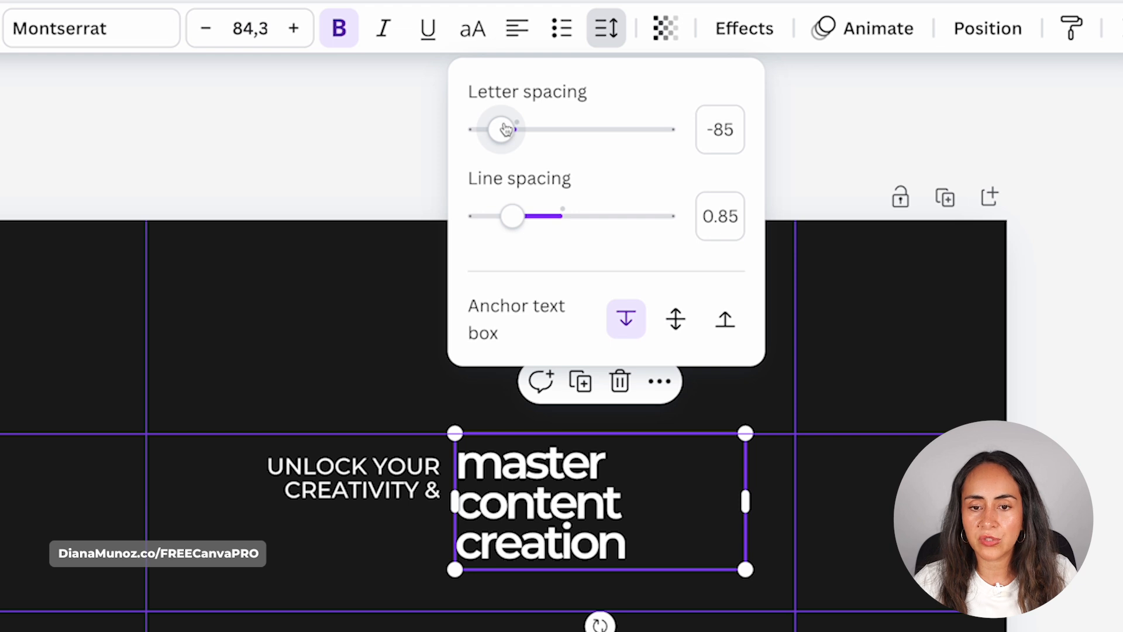
drag(506, 129, 513, 129)
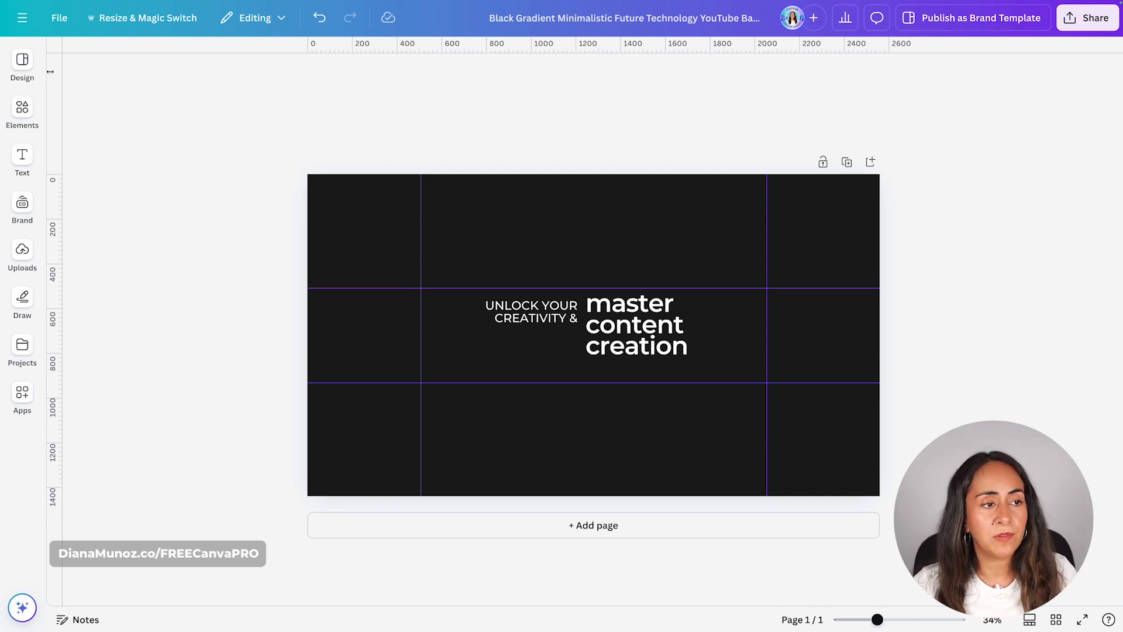
Add a second page and apply the "Dark Modern Travel Channel Youtube Banner" template to it
click(22, 64)
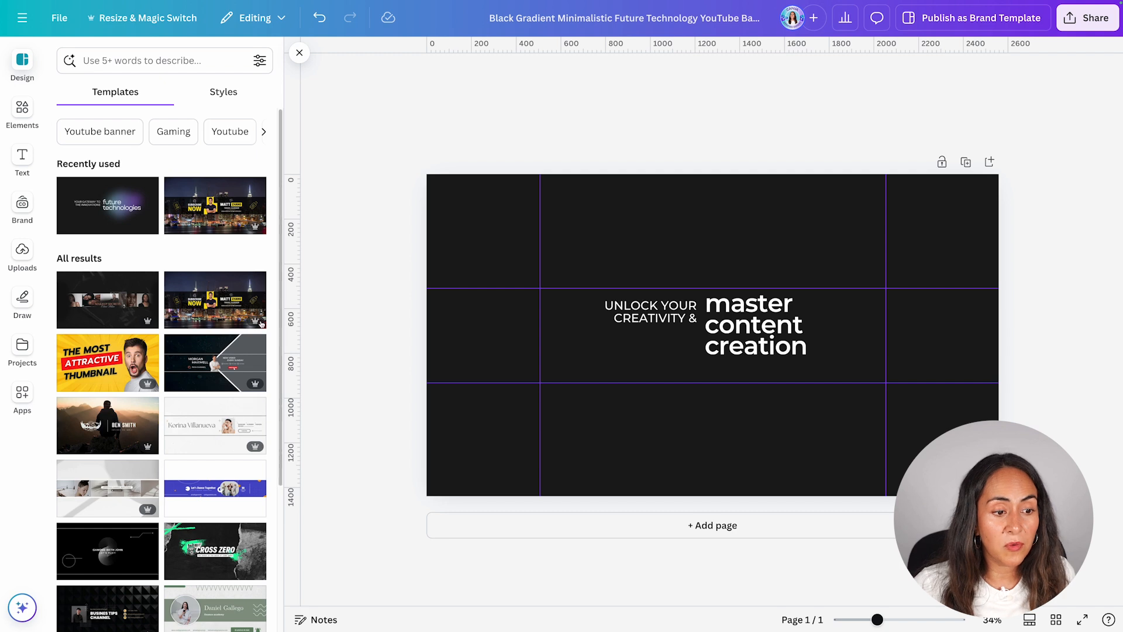
scroll(241, 325, down, 3)
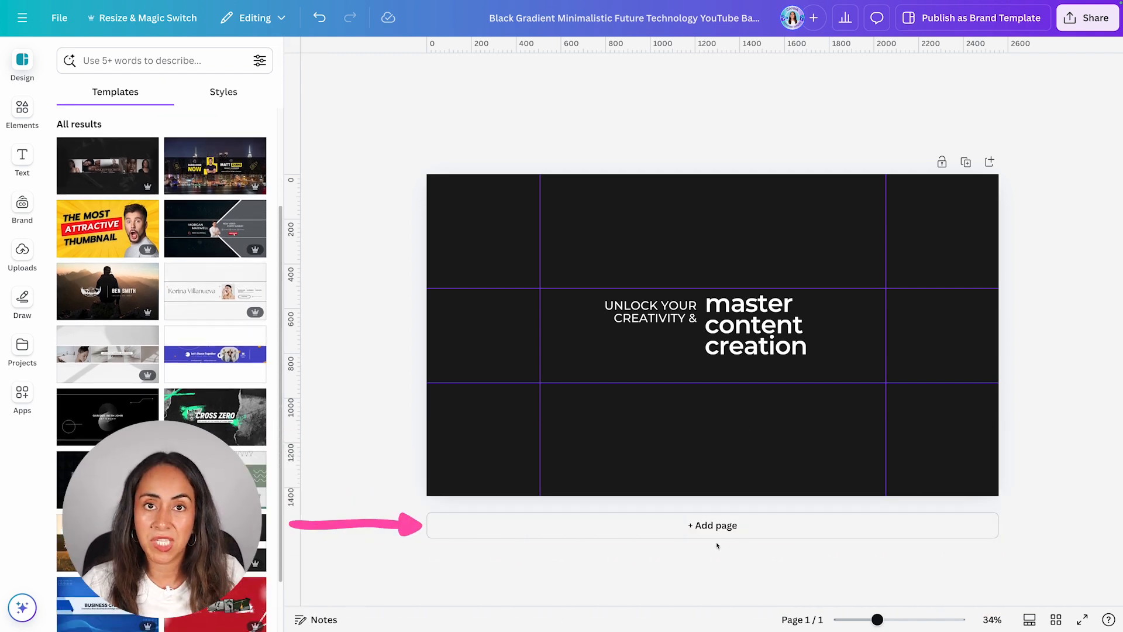
click(834, 527)
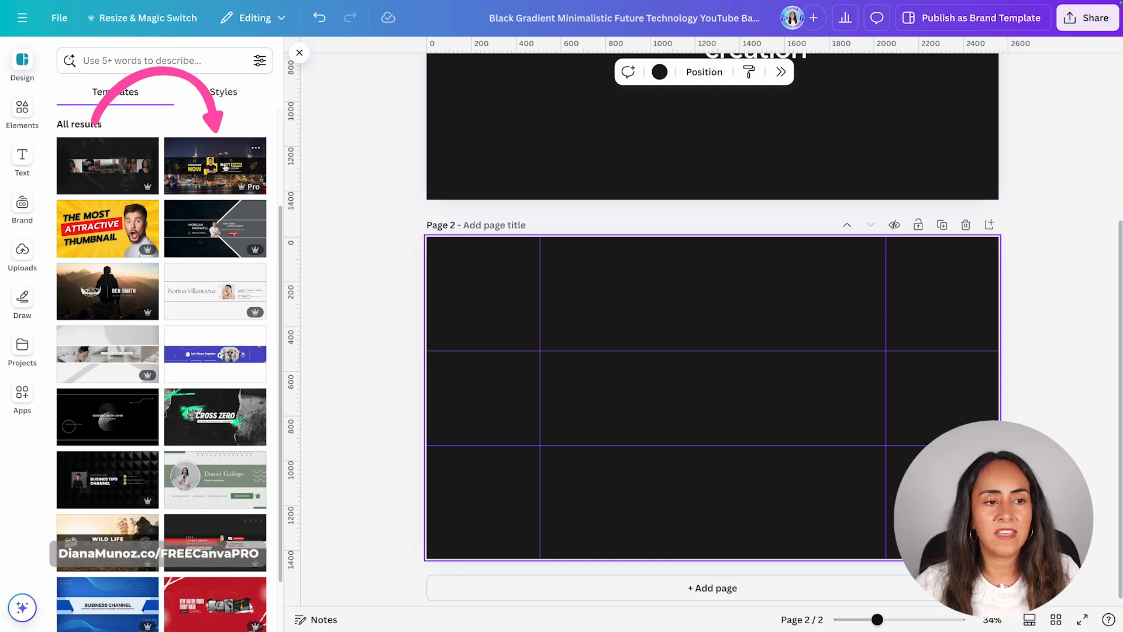
click(202, 164)
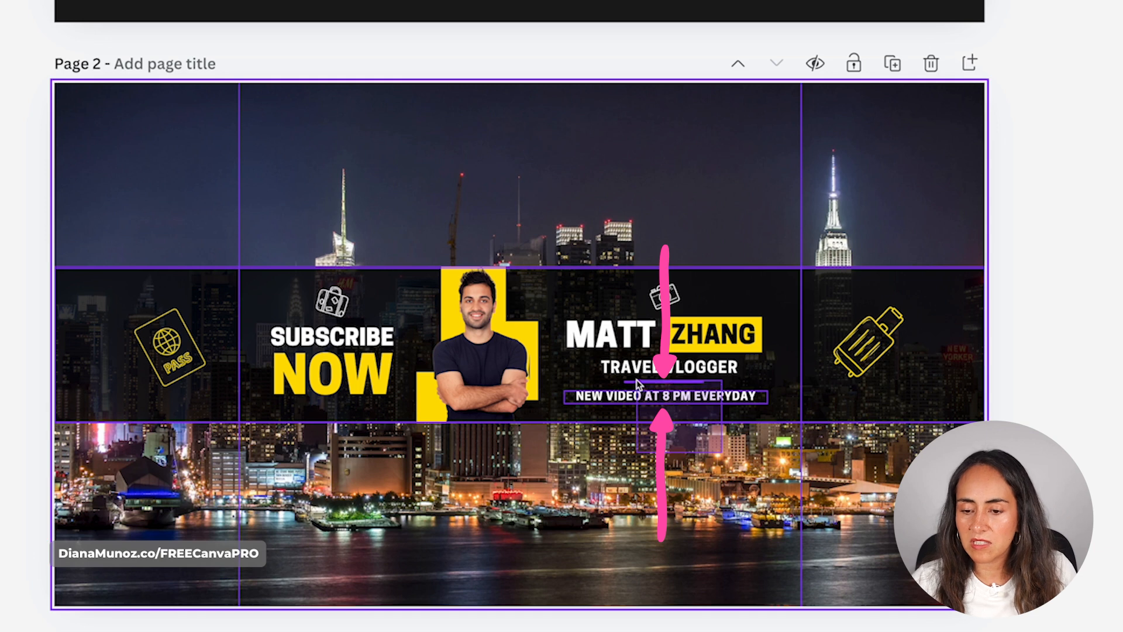
Copy the line and the "NEW VIDEO AT 8 PM EVERYDAY" text from page 2 and place them beneath the heading on page 1
click(639, 387)
click(672, 381)
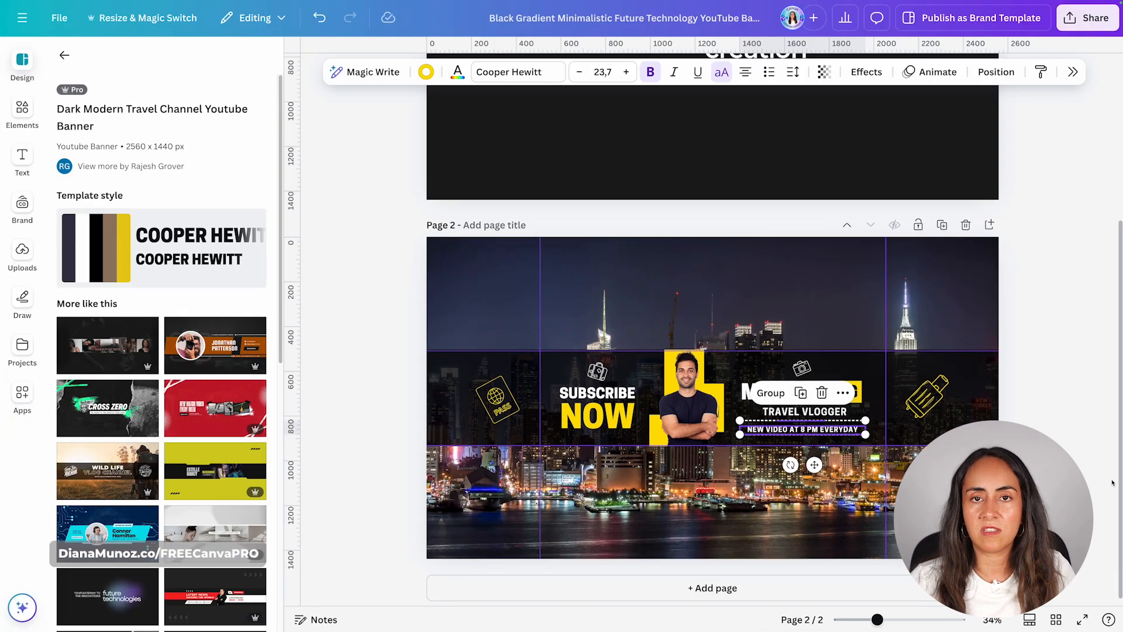
key(ctrl+c)
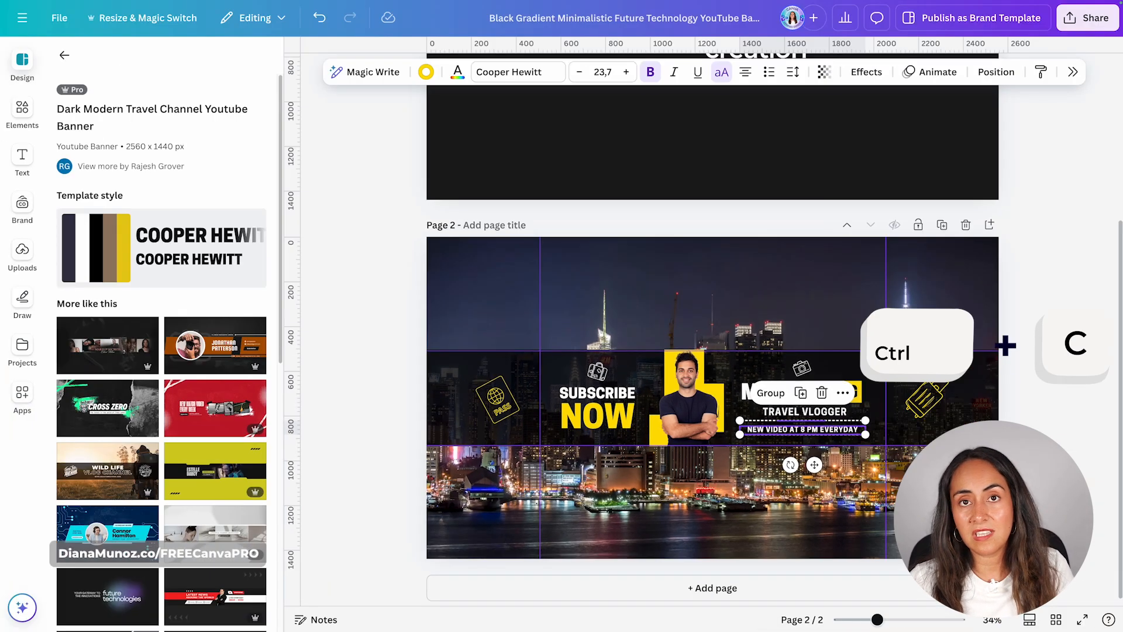
scroll(763, 392, up, 5)
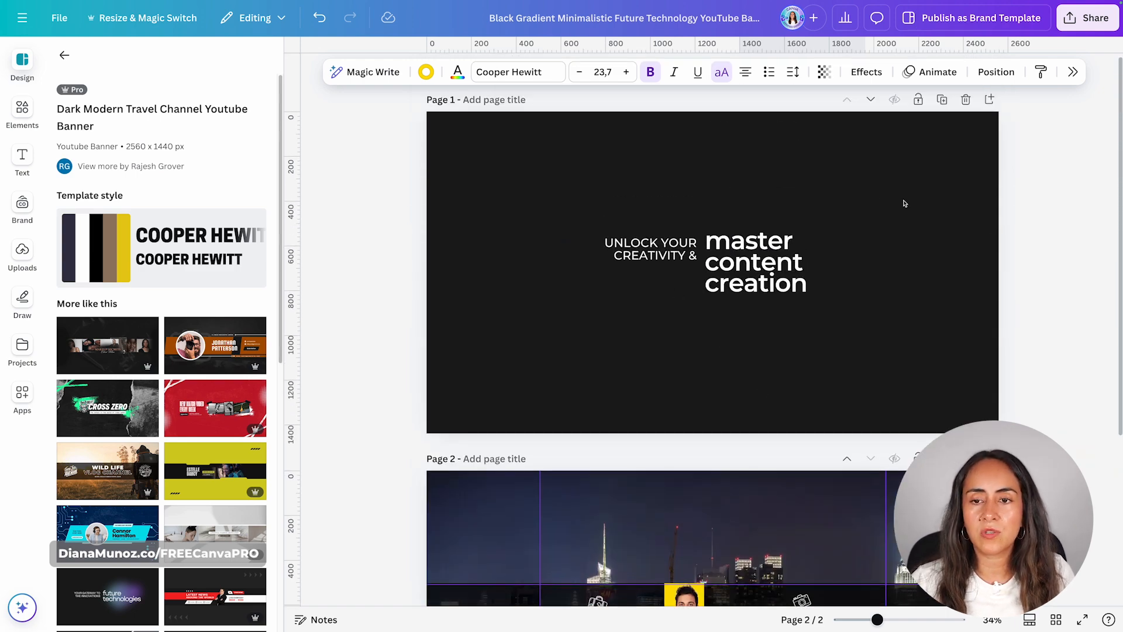
click(900, 258)
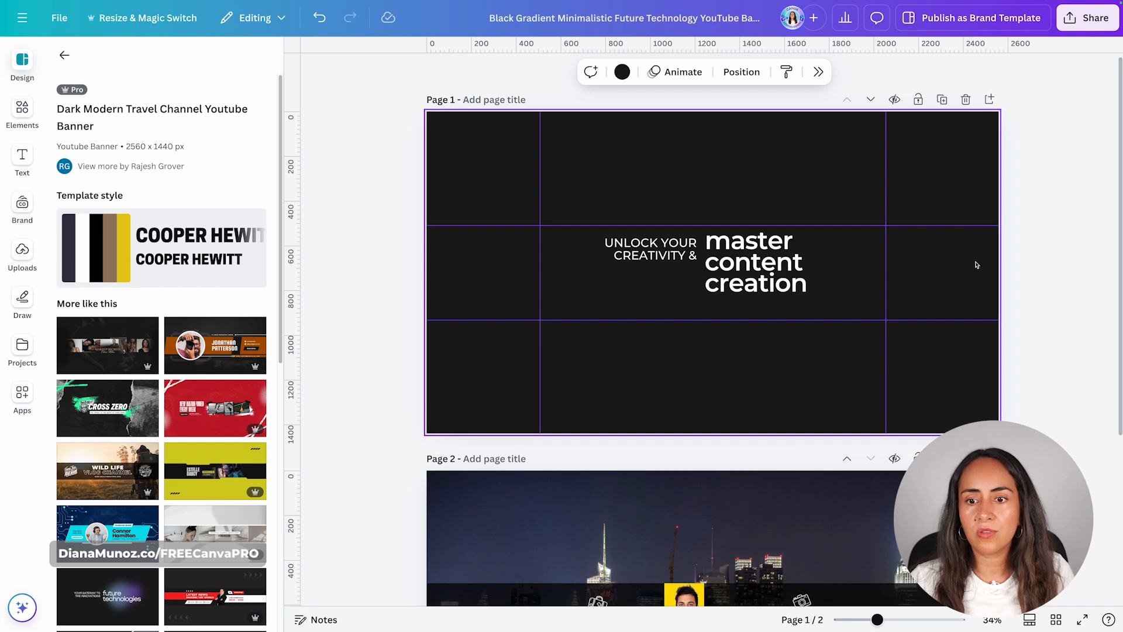
key(ctrl+v)
drag(815, 339, 772, 351)
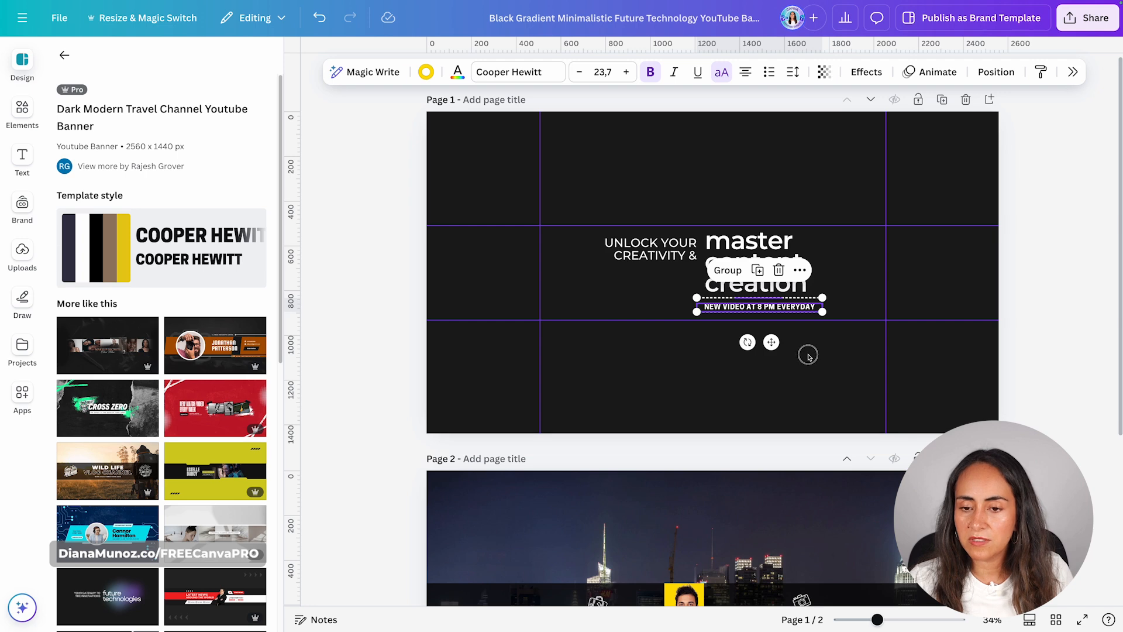
Adjust the line's ends to match the heading's width and color it white
drag(707, 296, 706, 296)
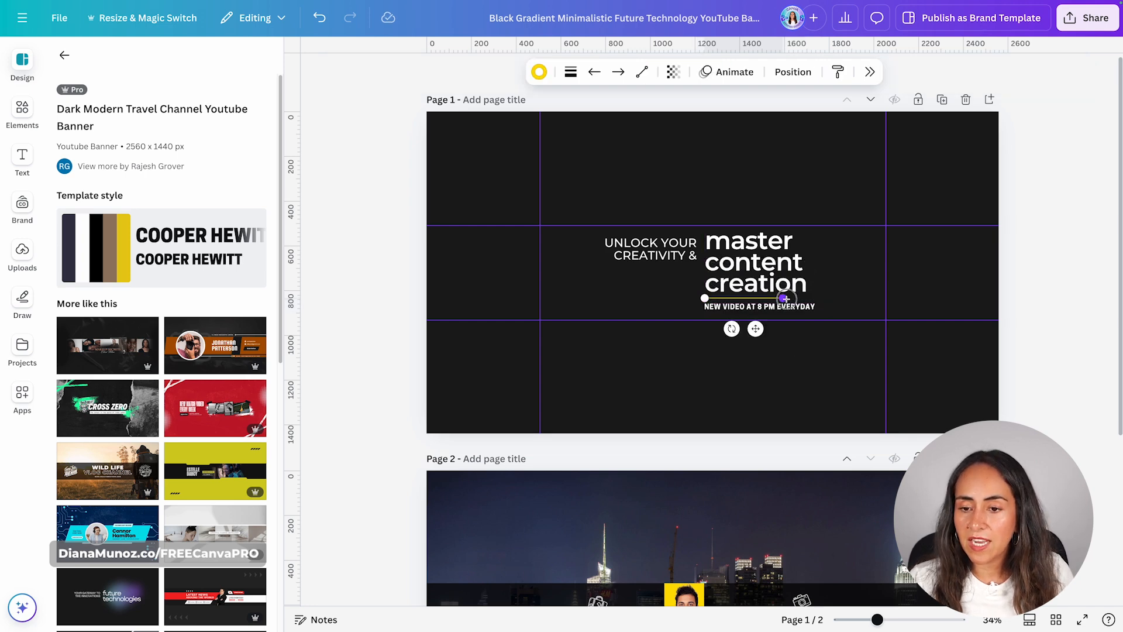
drag(783, 297, 812, 296)
click(539, 72)
click(1086, 157)
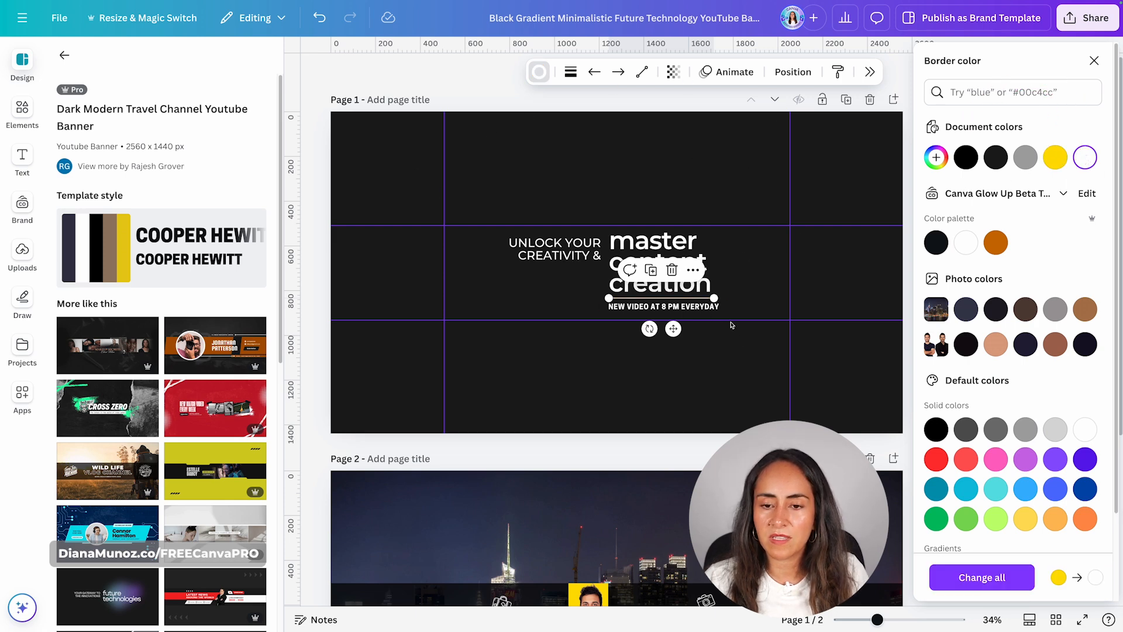
Change the font of the caption under the line to Montserrat
click(712, 310)
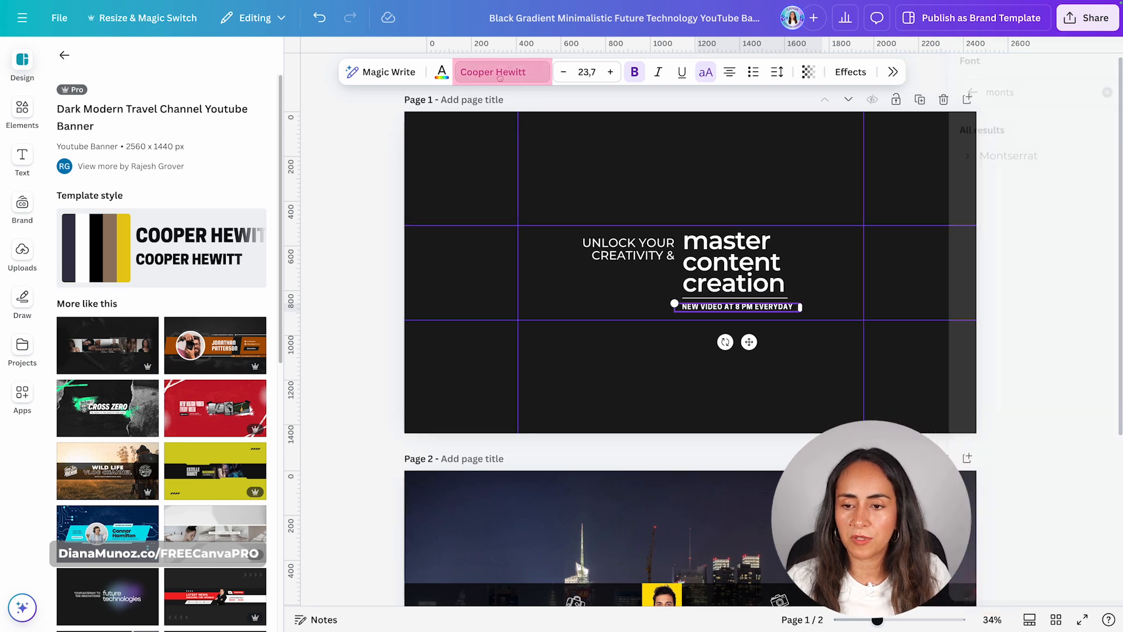
click(1017, 271)
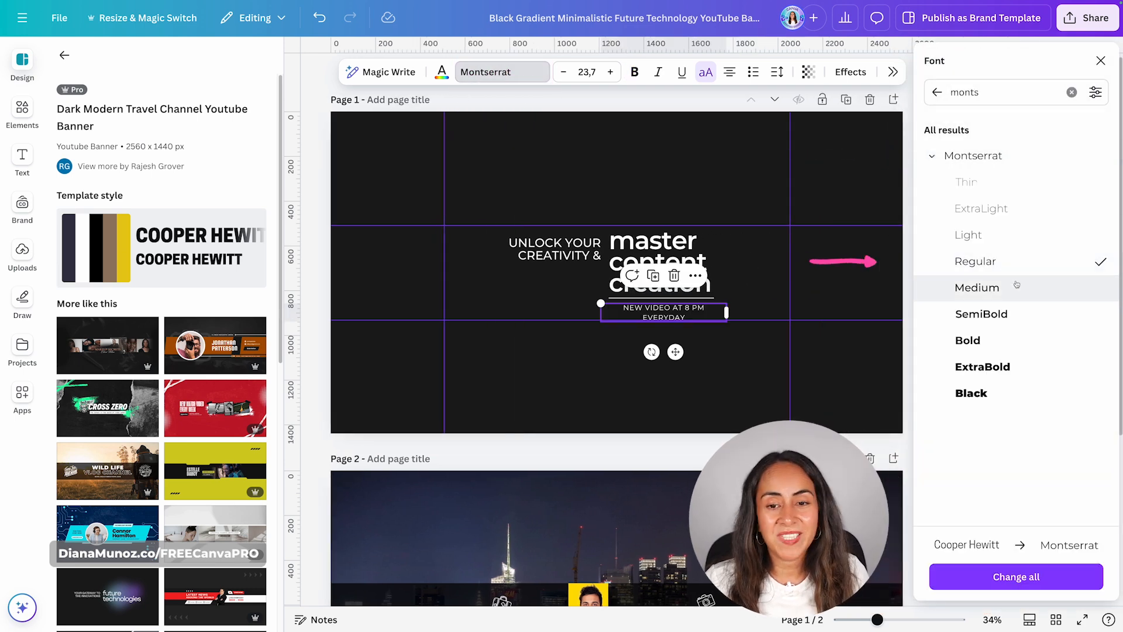
Reword the caption under the line as "2 NEW VIDEO EVERY WEEK" and adjust its text box
click(695, 314)
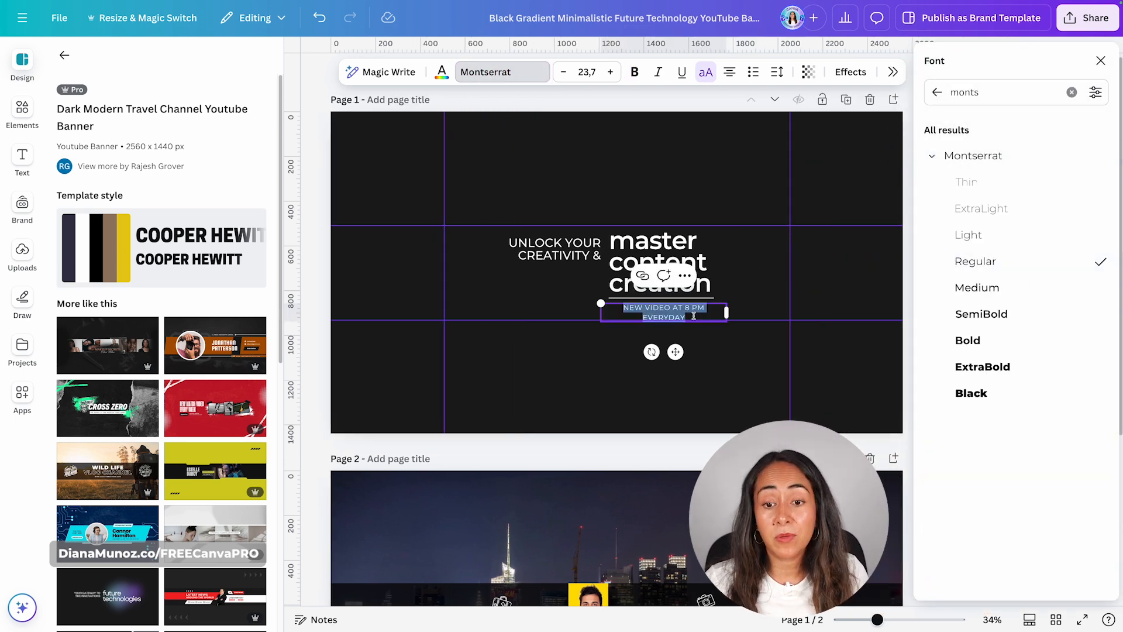
click(625, 308)
text(2)
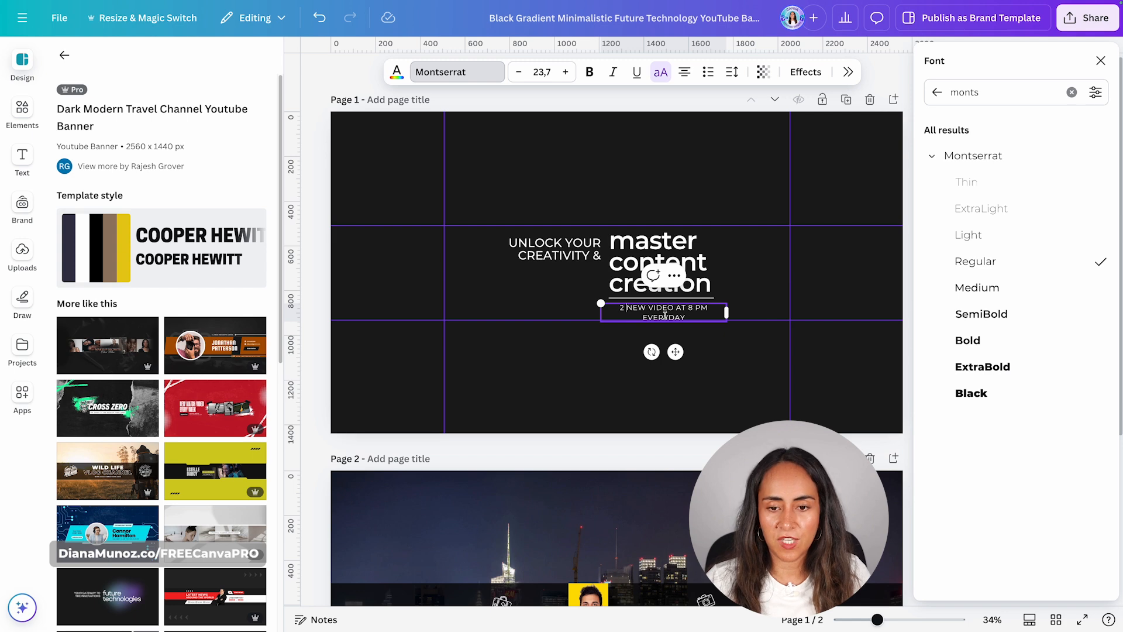
drag(675, 309, 717, 304)
key(BackSpace)
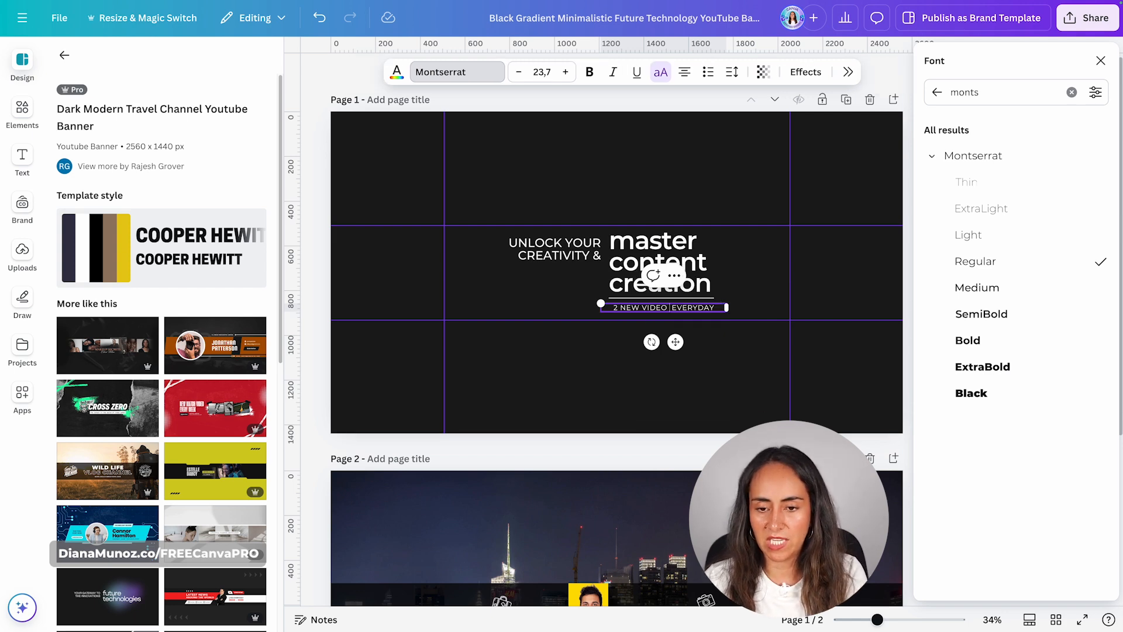
click(718, 307)
key(BackSpace)
key(BackSpace)
key(BackSpace)
text(WEEK)
key(Escape)
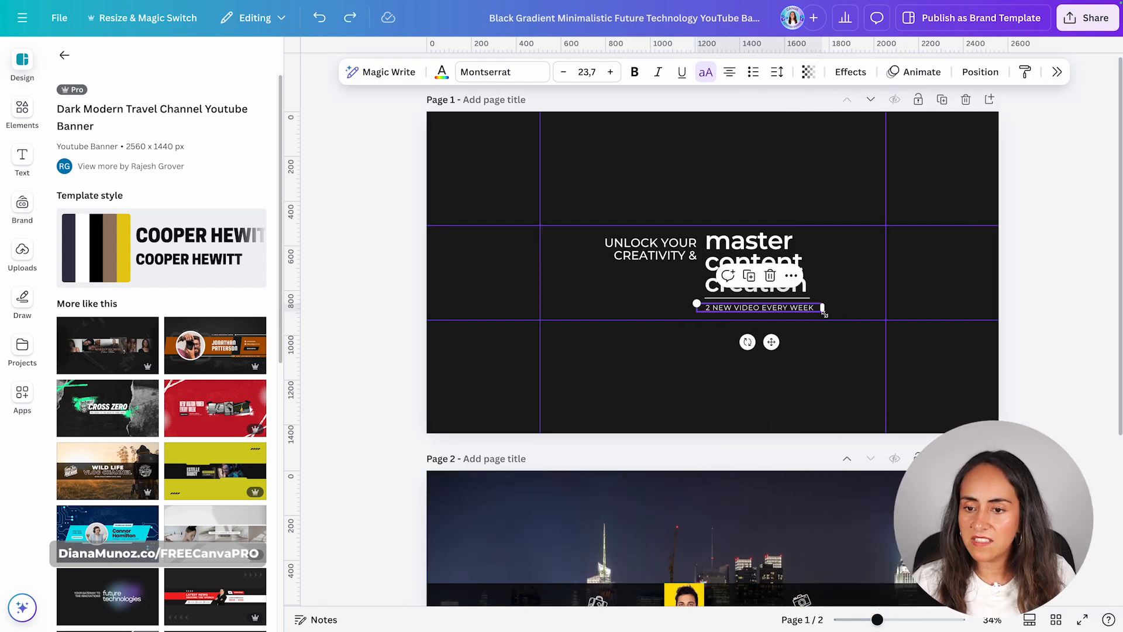
drag(820, 311, 820, 314)
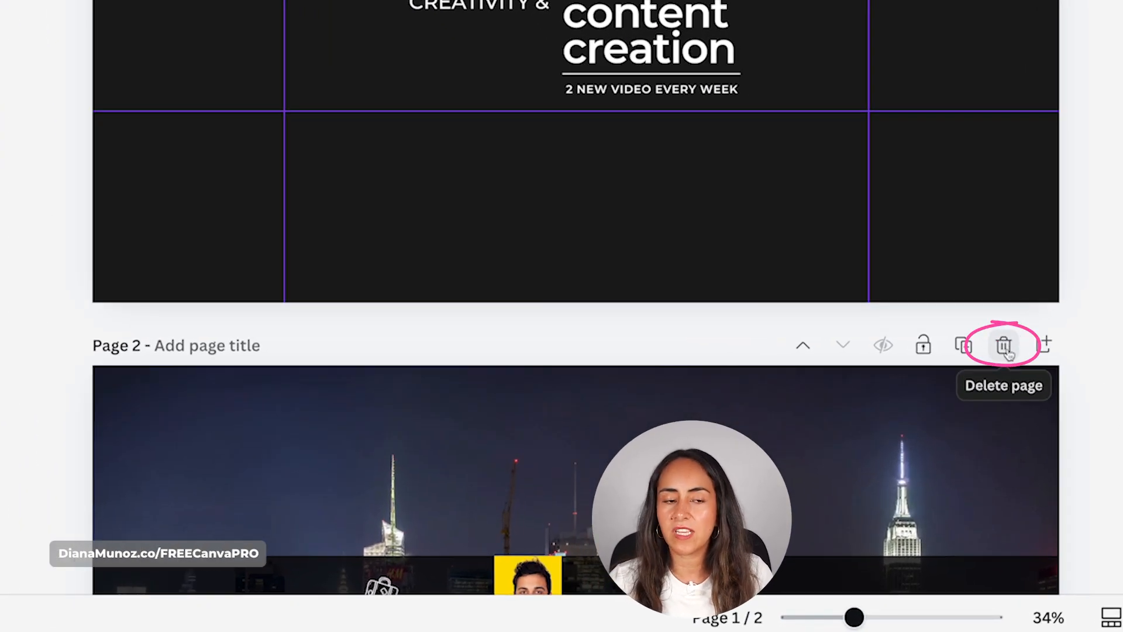
Delete page 2 containing the travel banner template
click(1007, 350)
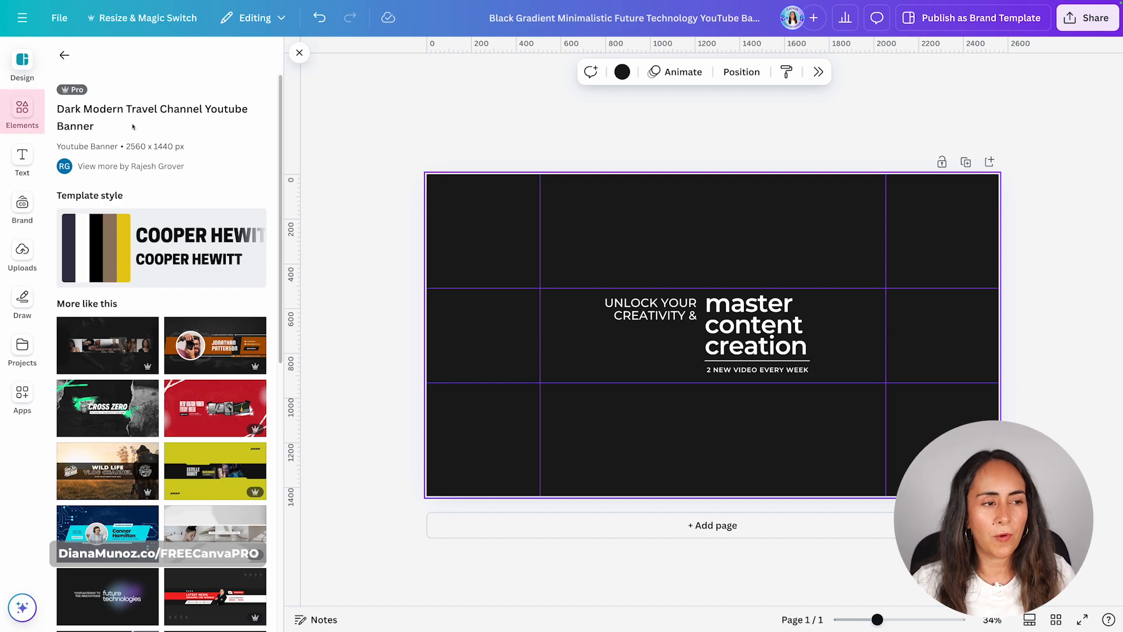
Search the graphics library for the collection set:nAFcYj_uagc
click(22, 110)
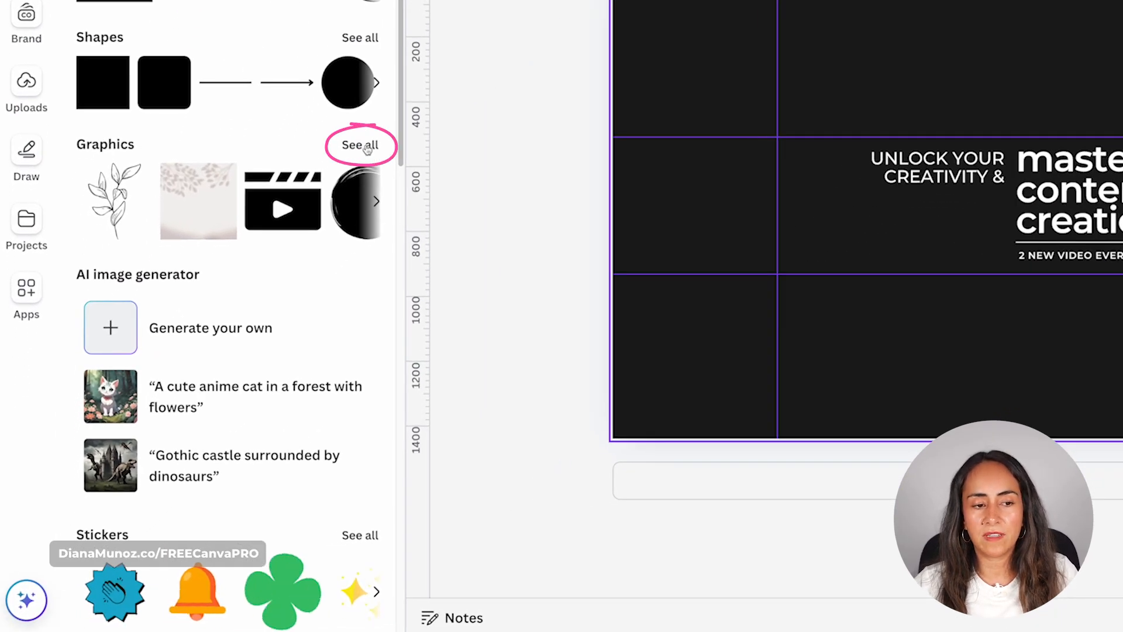
click(366, 146)
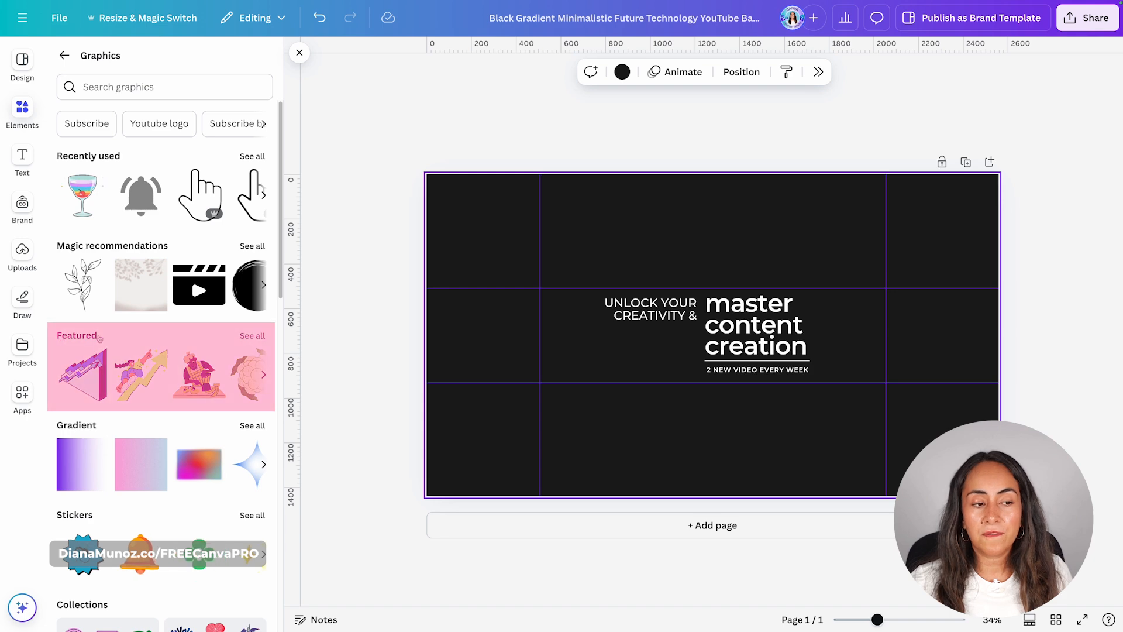
scroll(257, 339, down, 3)
scroll(256, 340, down, 3)
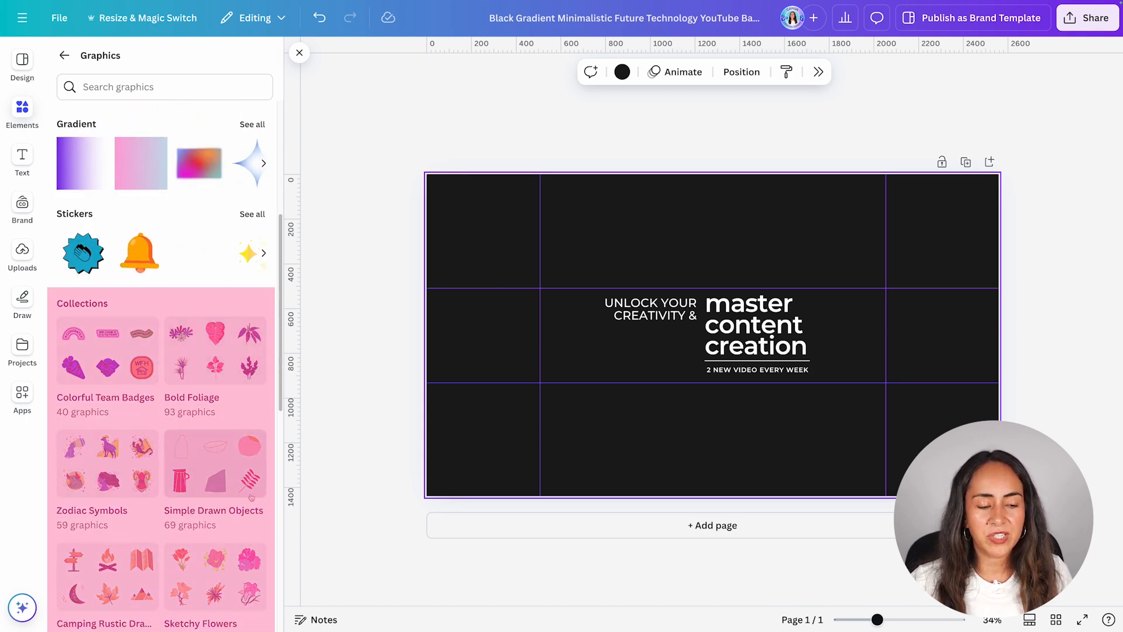
scroll(235, 484, down, 2)
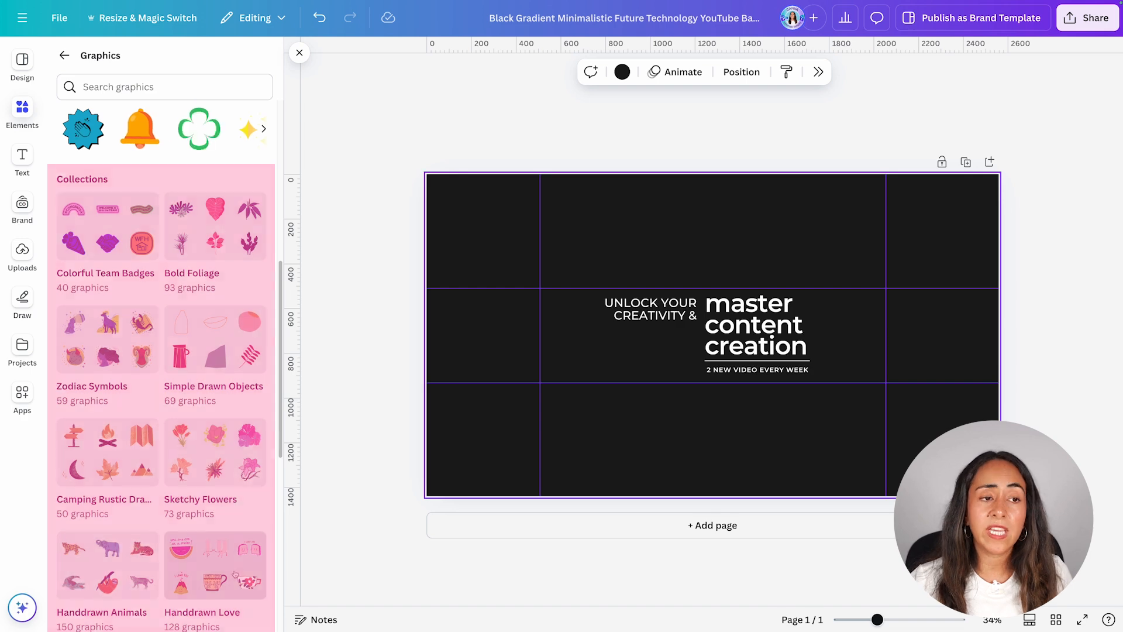
scroll(235, 573, up, 7)
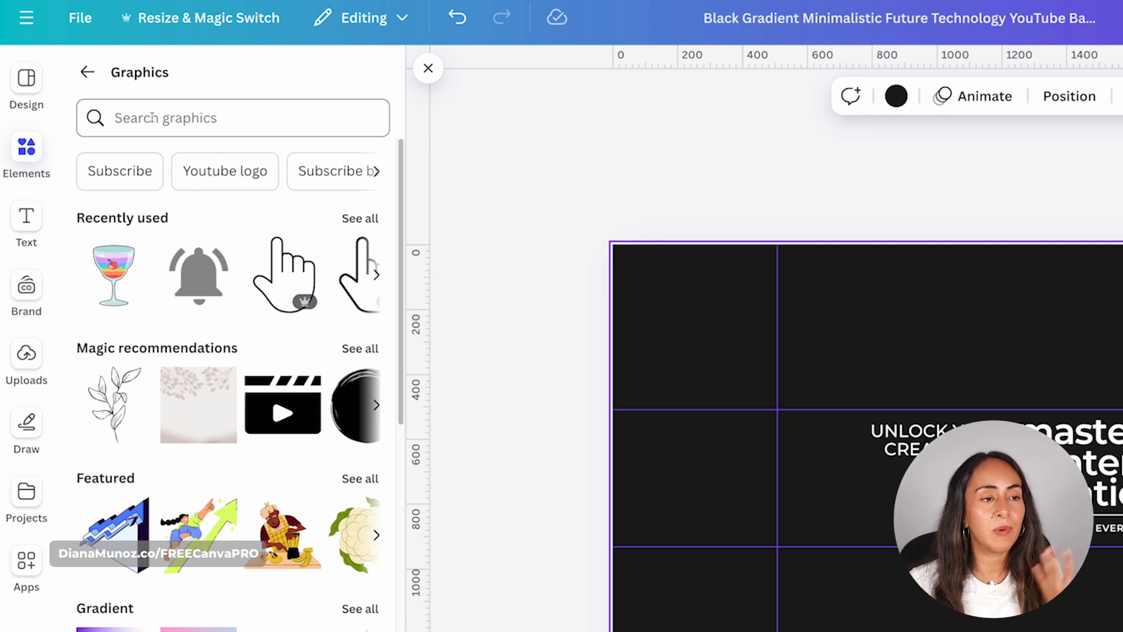
click(151, 117)
key(ctrl+v)
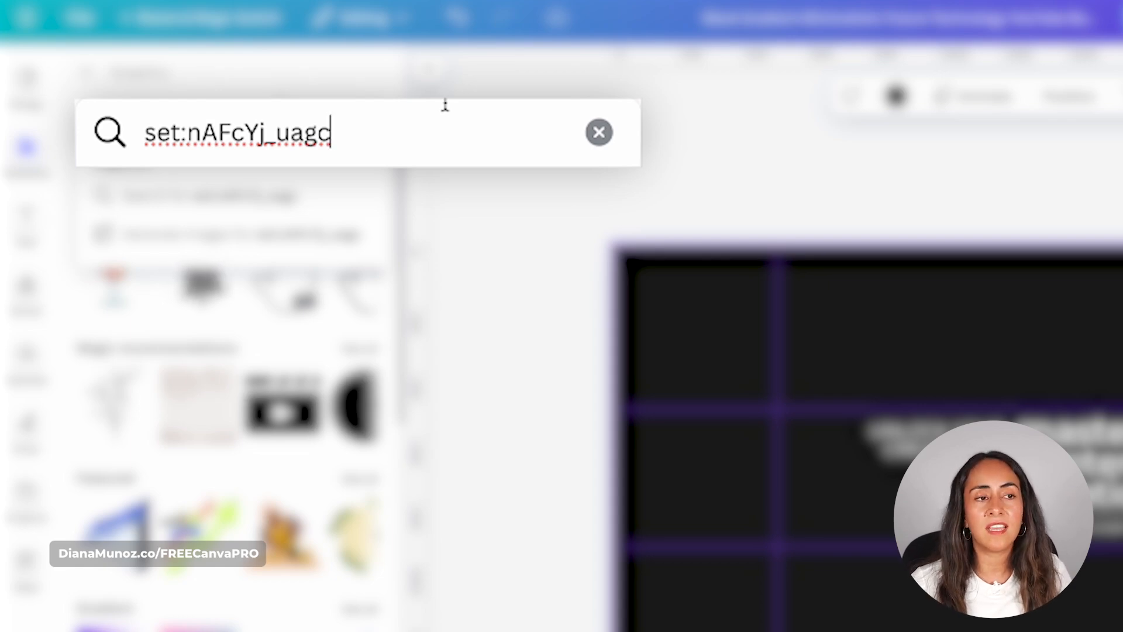
key(Return)
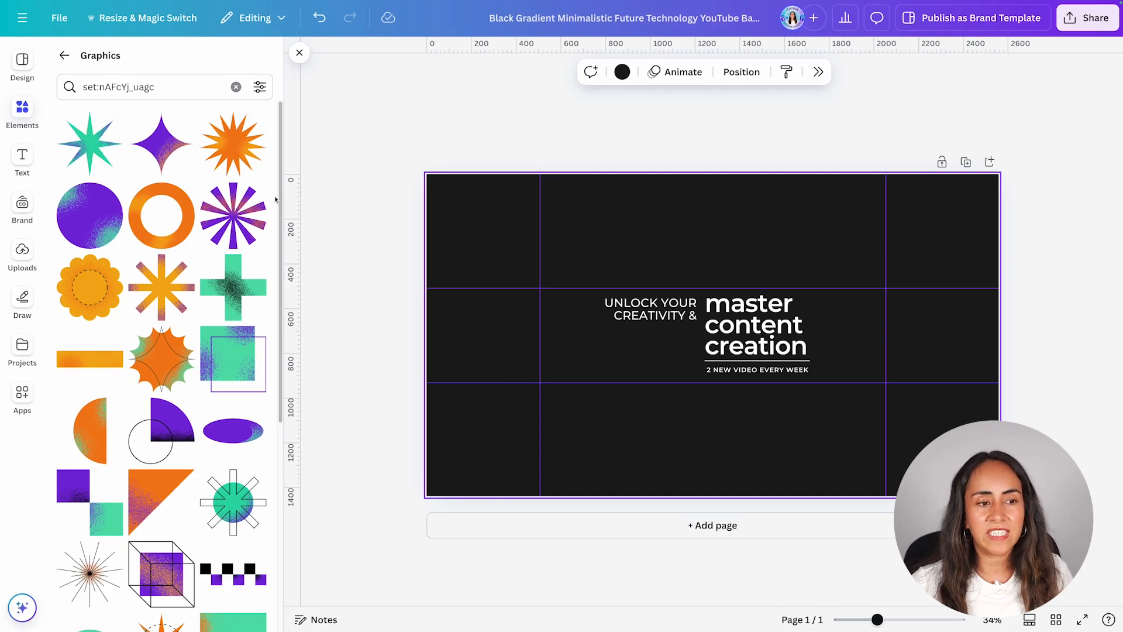
Add the green grainy cross graphic and place it partly off the banner's top-left corner
click(233, 287)
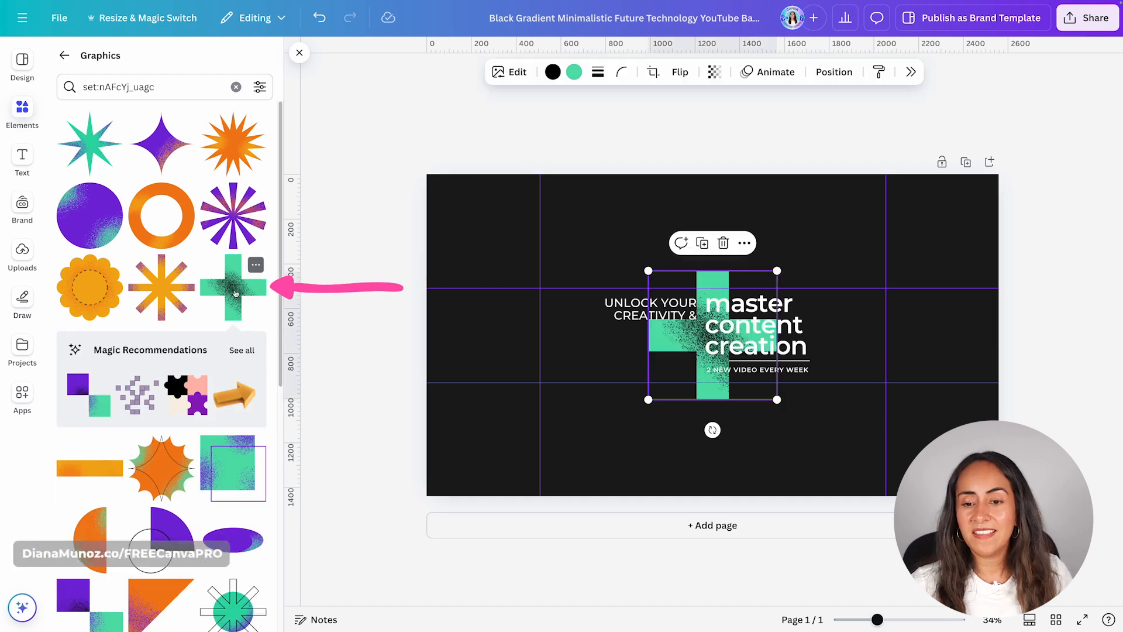
drag(717, 392, 460, 259)
Add the purple striped burst at the banner's top-right corner and the orange starburst partly off its bottom edge
click(233, 216)
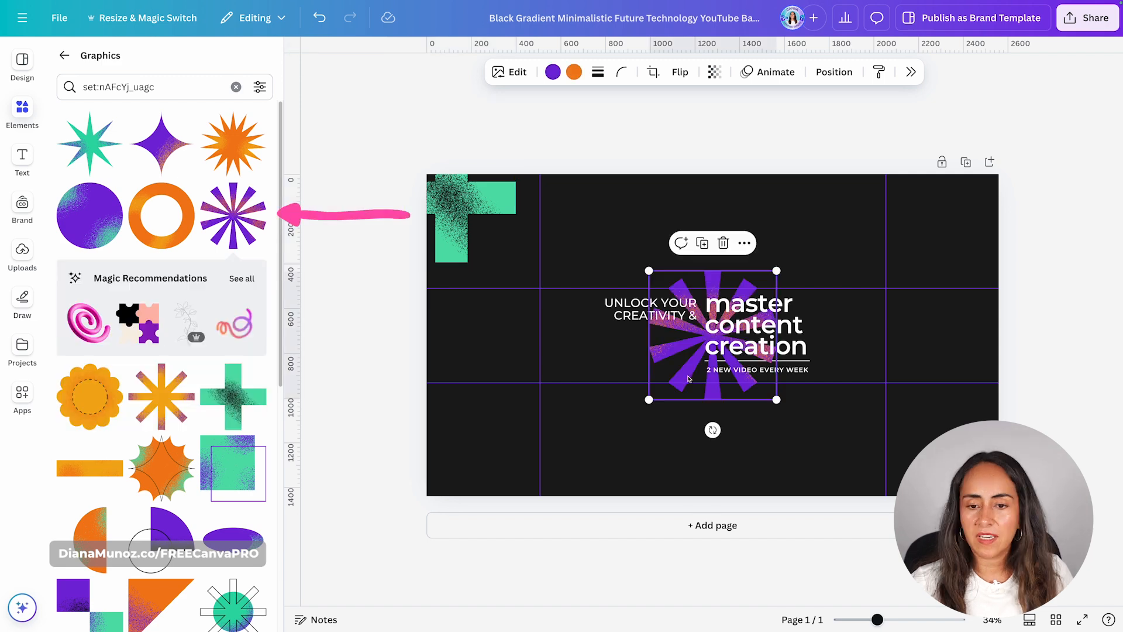
drag(715, 326, 937, 278)
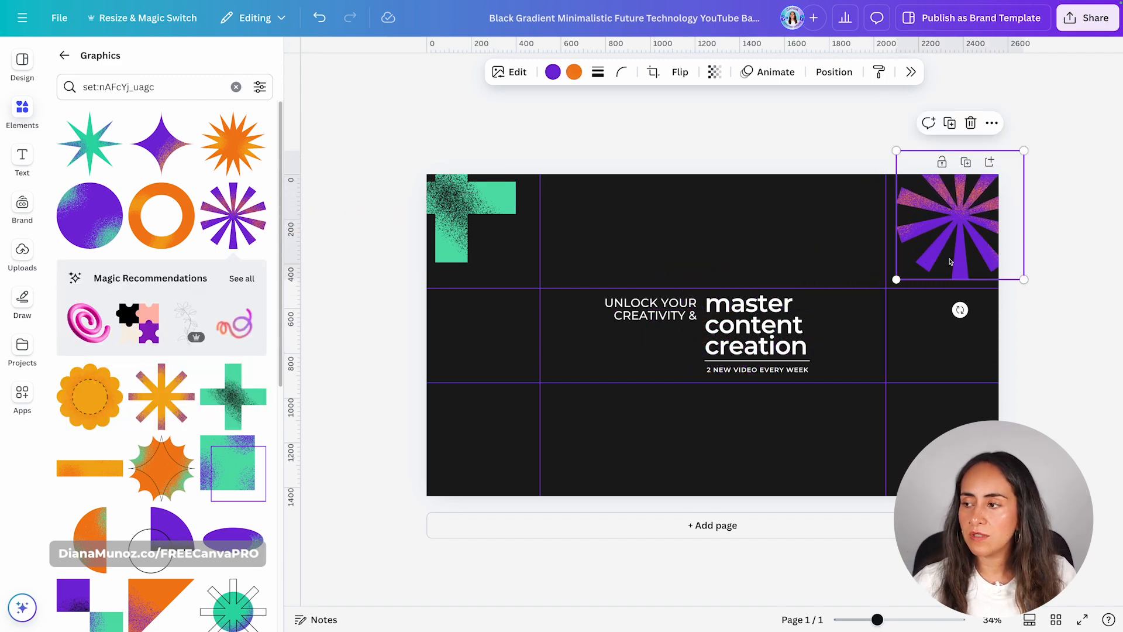
click(231, 151)
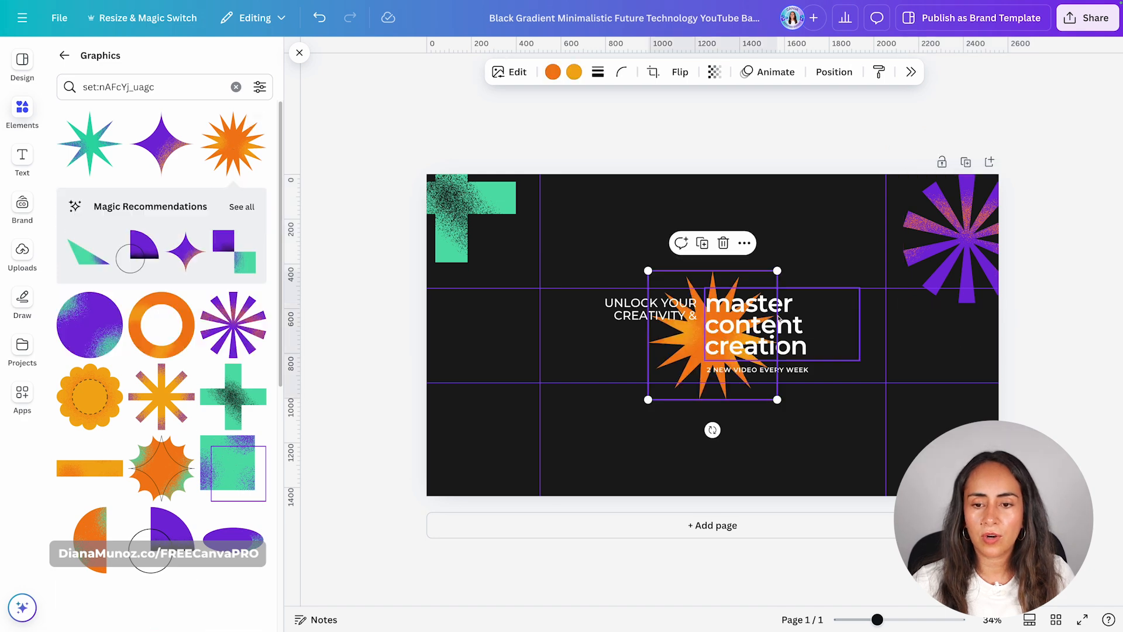
drag(689, 343, 594, 493)
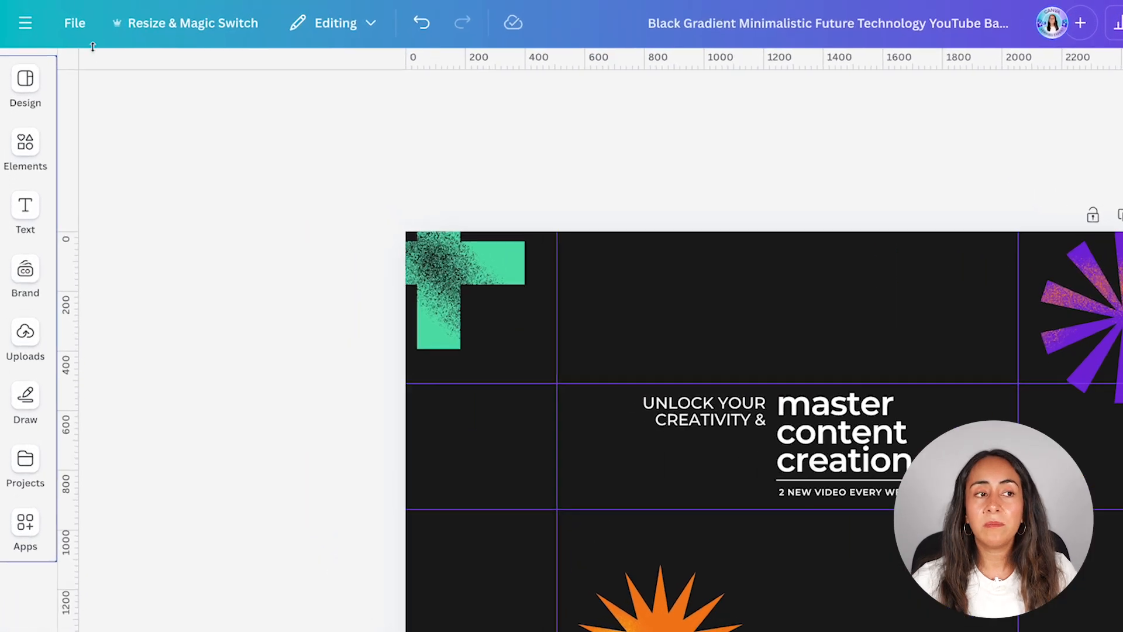
Hide the rulers and guides on the banner design
click(62, 22)
click(151, 274)
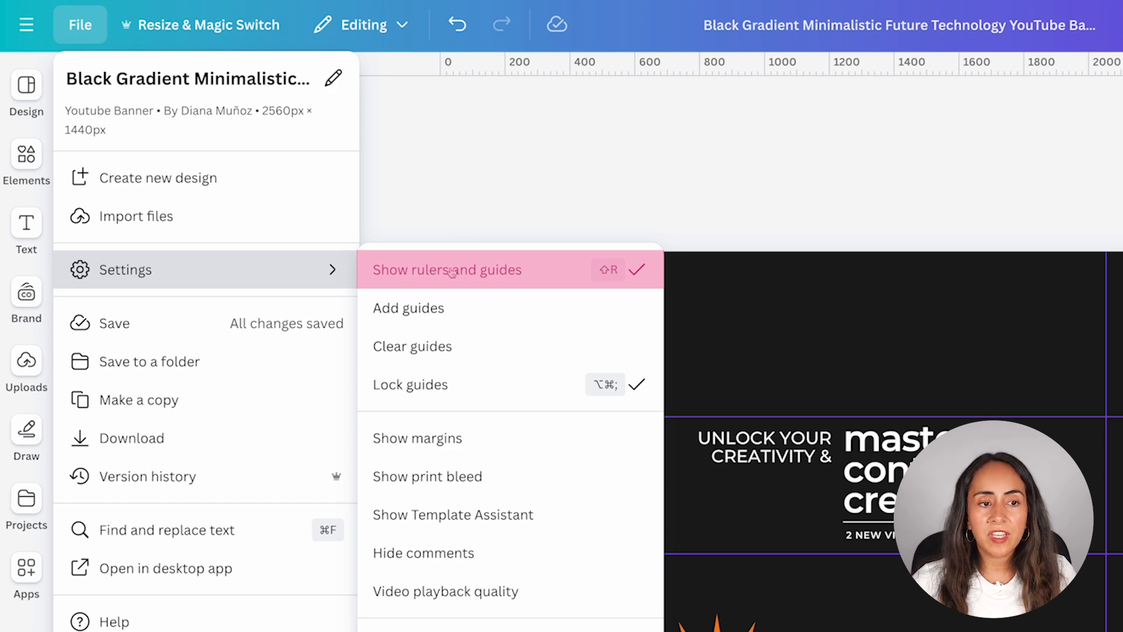
click(558, 270)
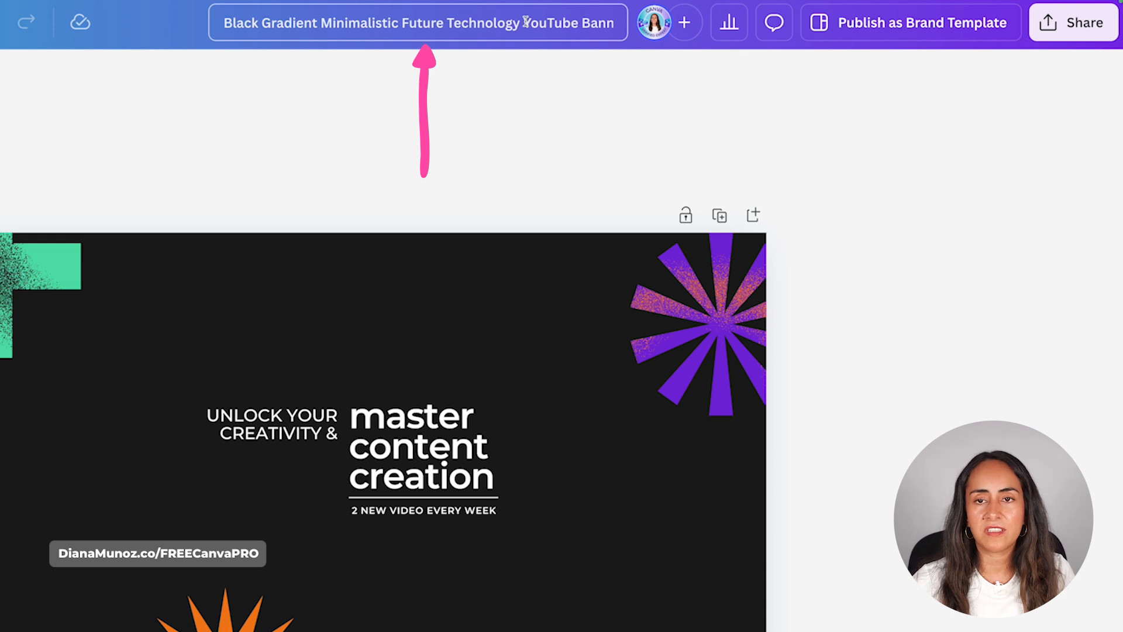
Shorten the design's title to "YouTube Banner"
drag(525, 22, 285, 8)
key(BackSpace)
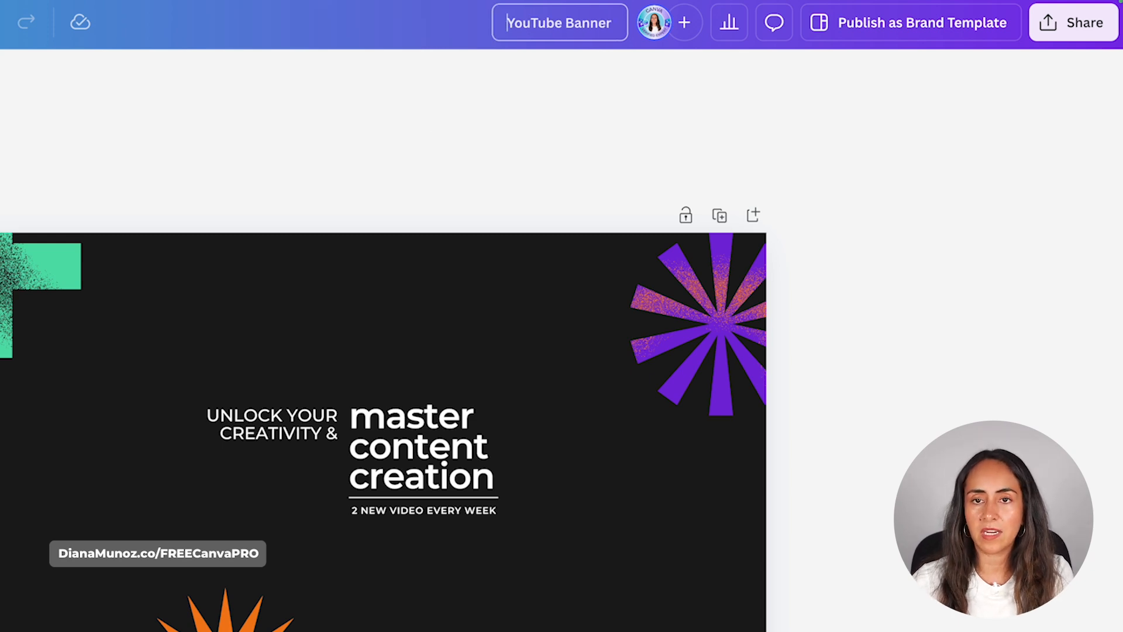
click(623, 24)
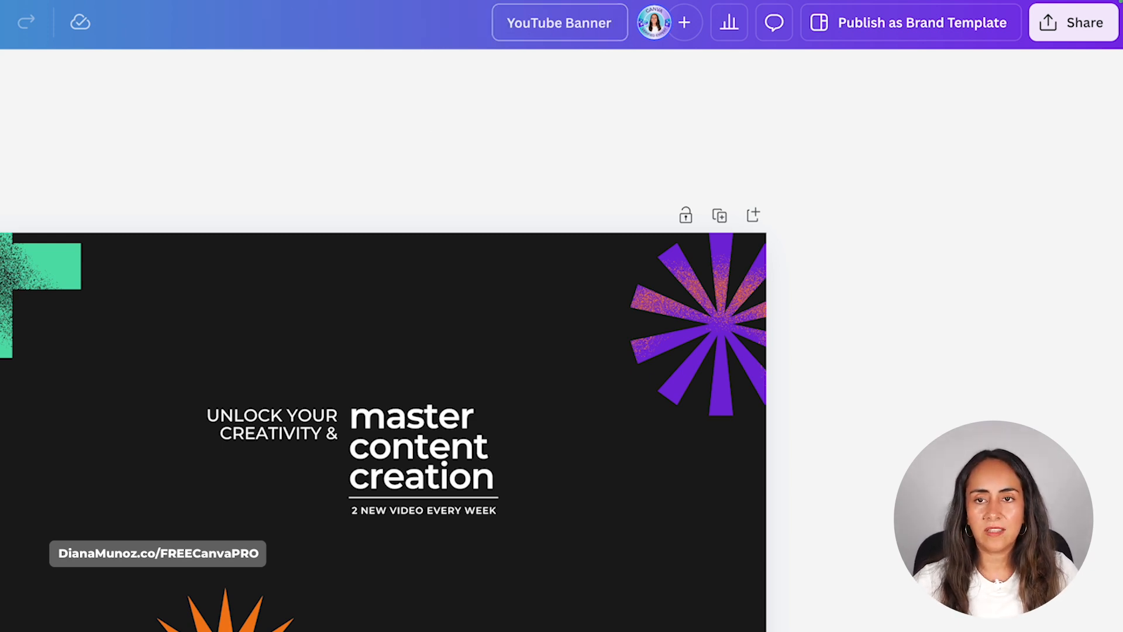
click(1009, 176)
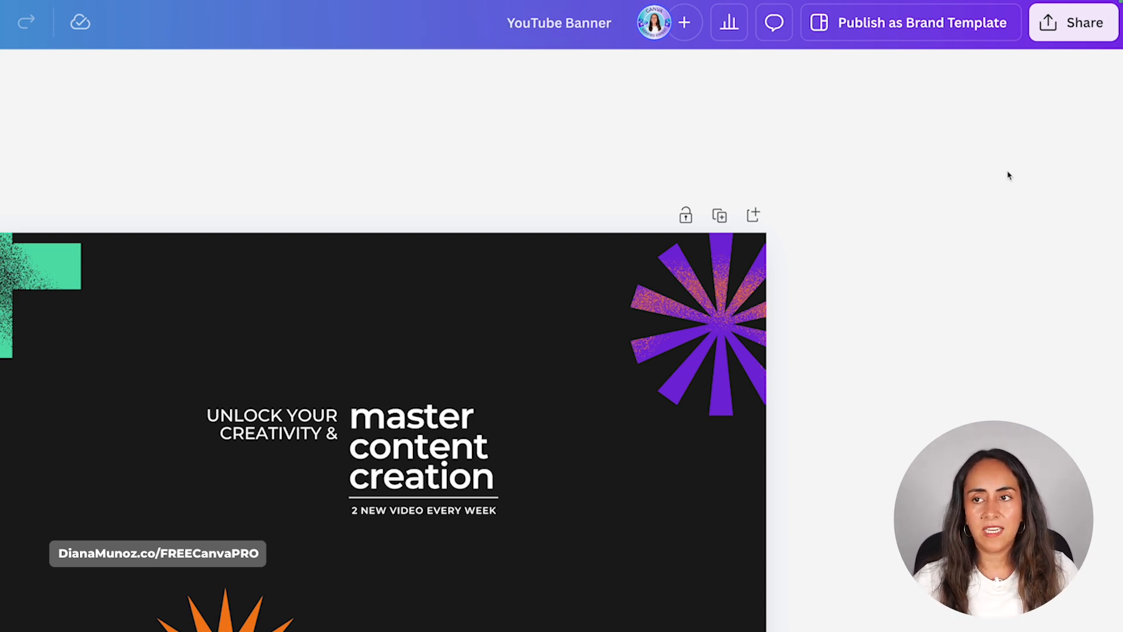
Download the banner as a PNG at size multiplier 2 (5,120 × 2,880 px)
click(1092, 24)
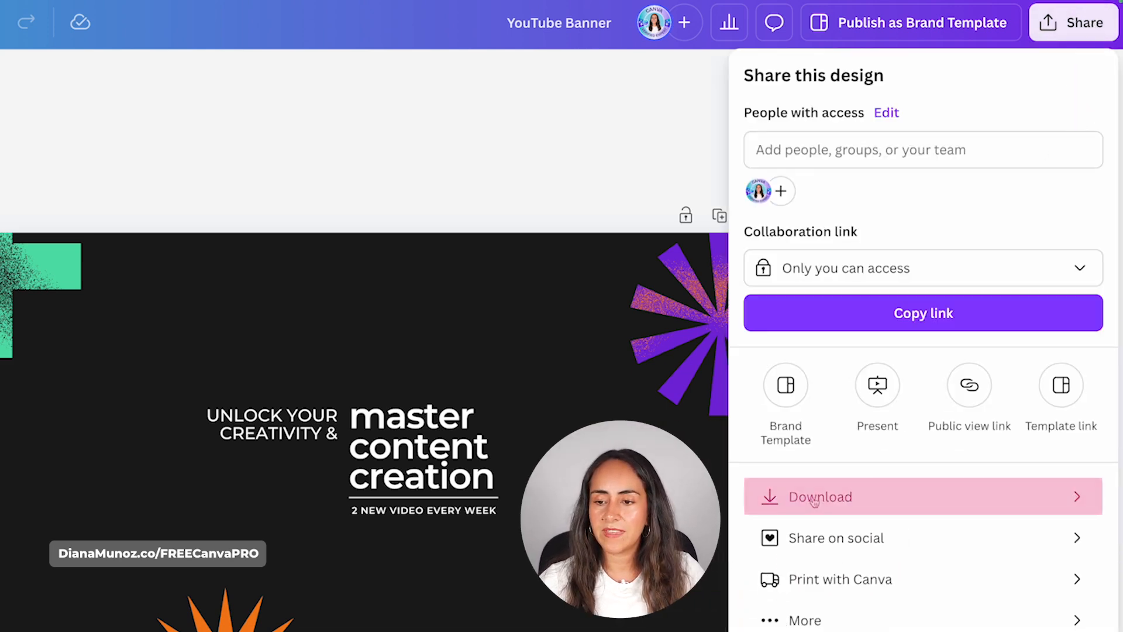
click(870, 504)
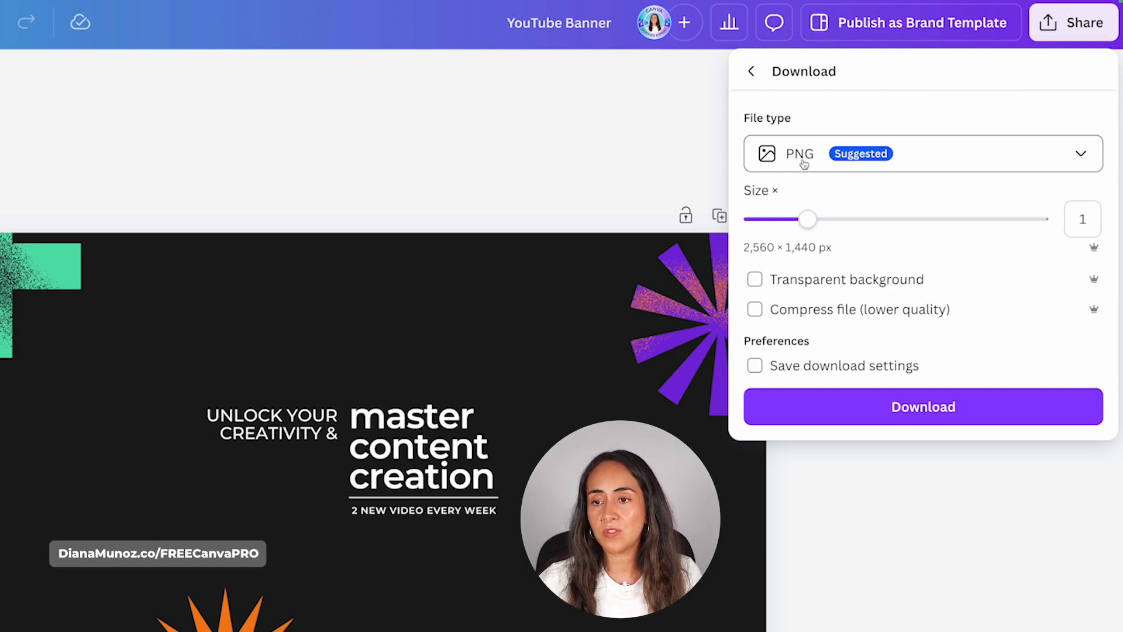
drag(808, 219, 876, 219)
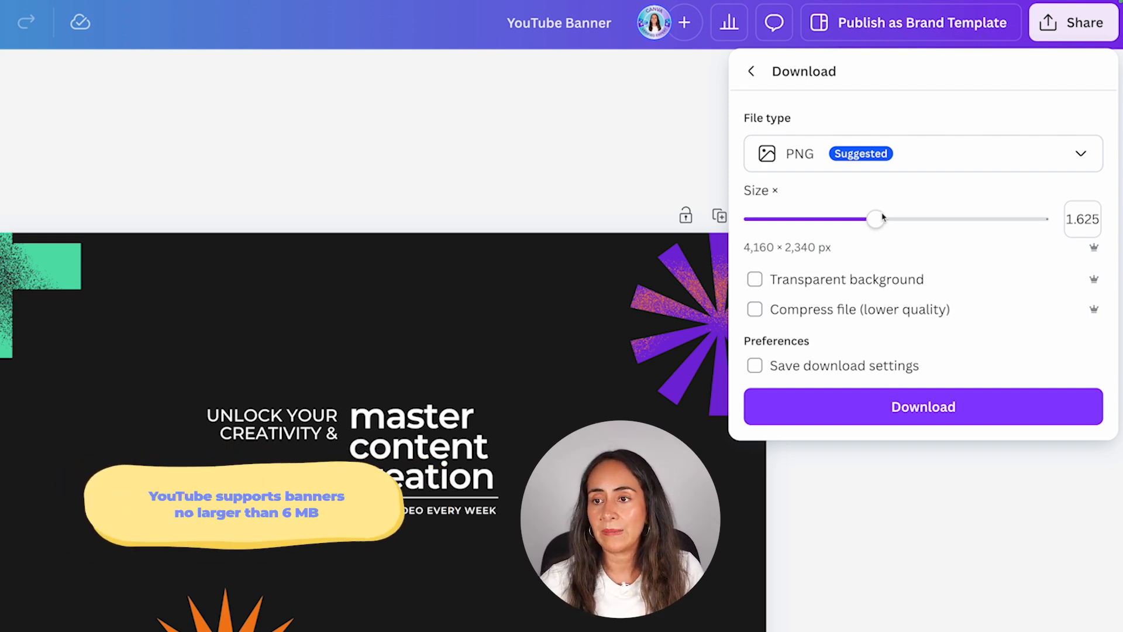
drag(884, 217, 917, 219)
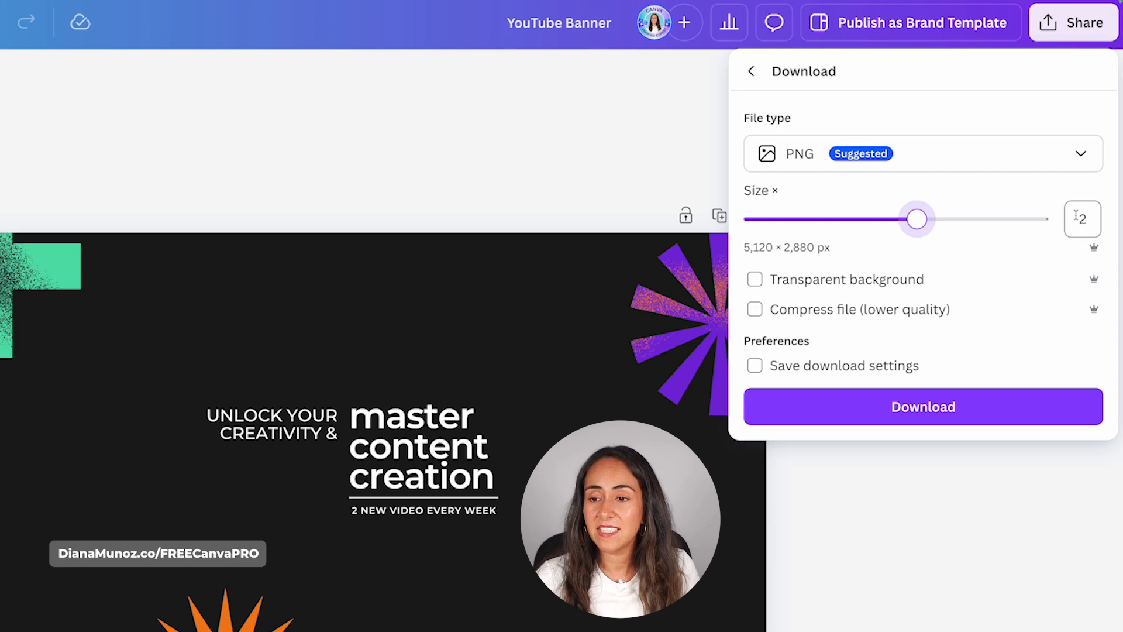
click(1004, 404)
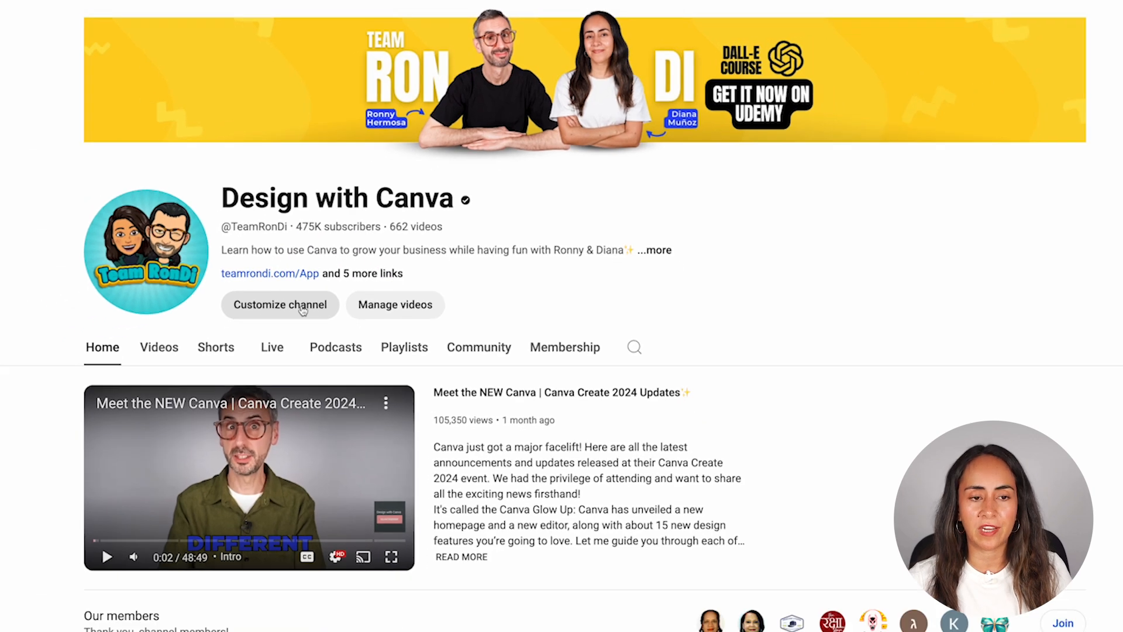
Switch to YouTube, upload YouTube Banner.png as the banner image in the channel's branding settings, and publish the change
click(252, 334)
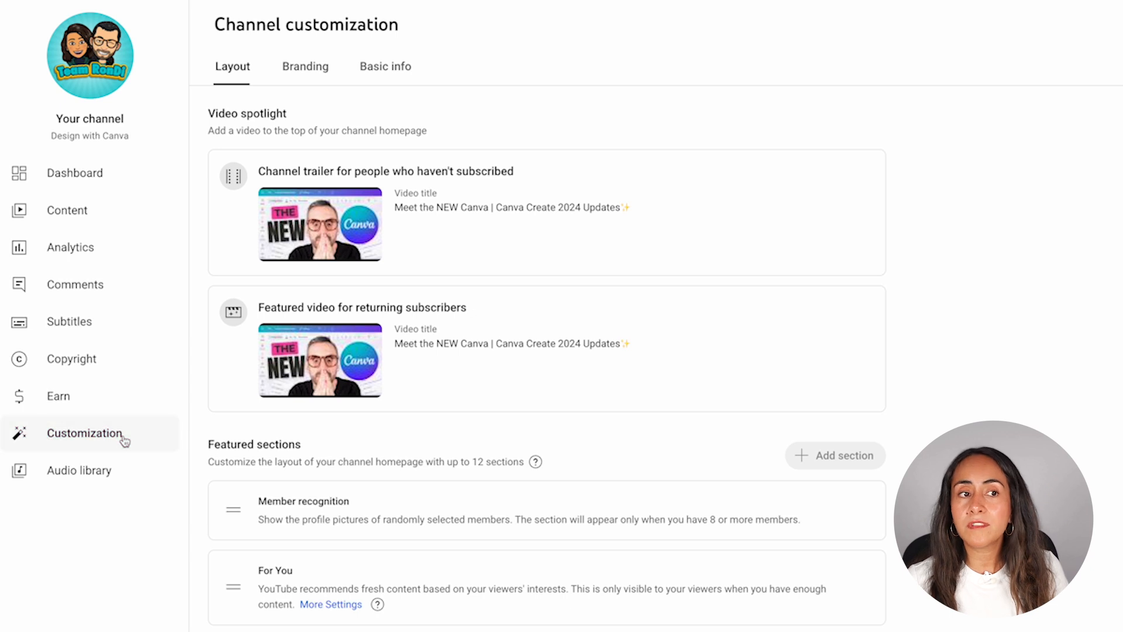
click(309, 70)
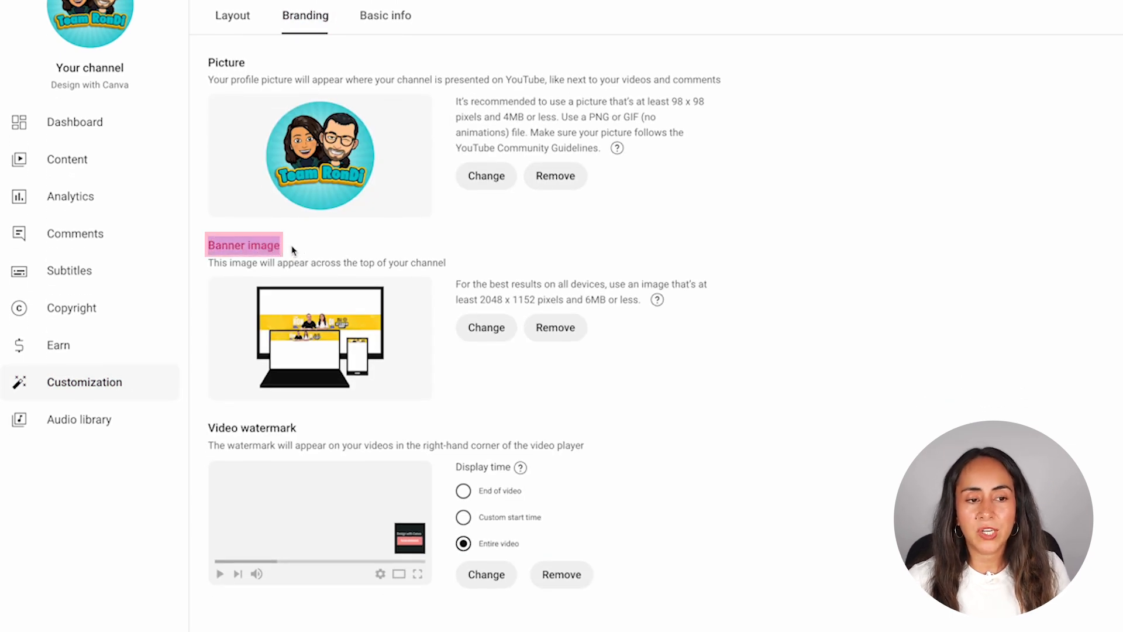
click(492, 346)
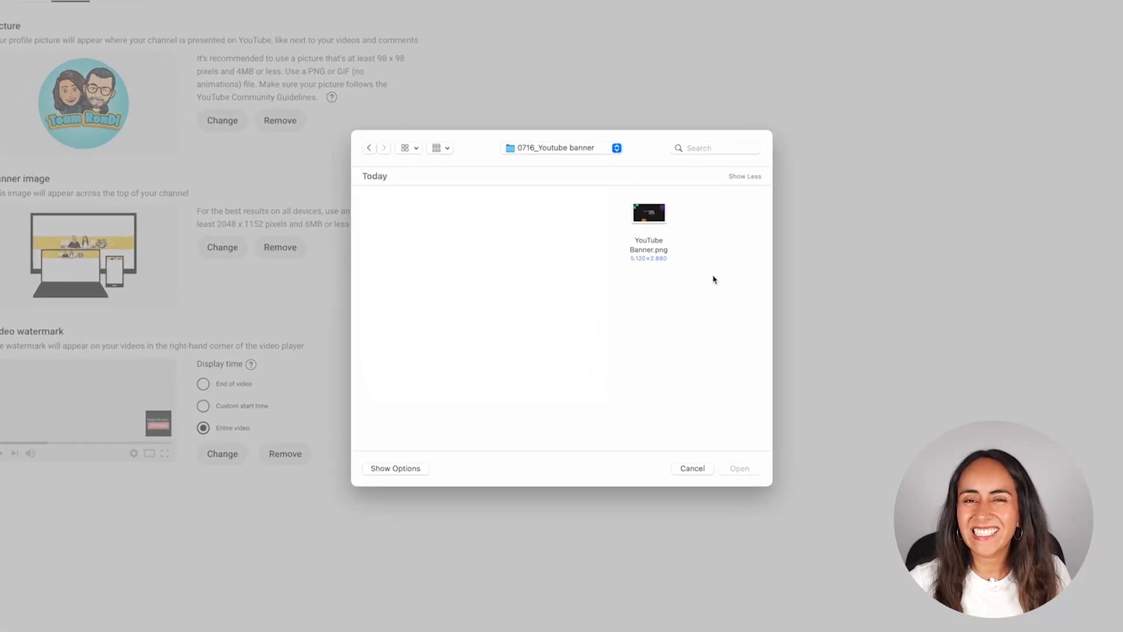
click(673, 222)
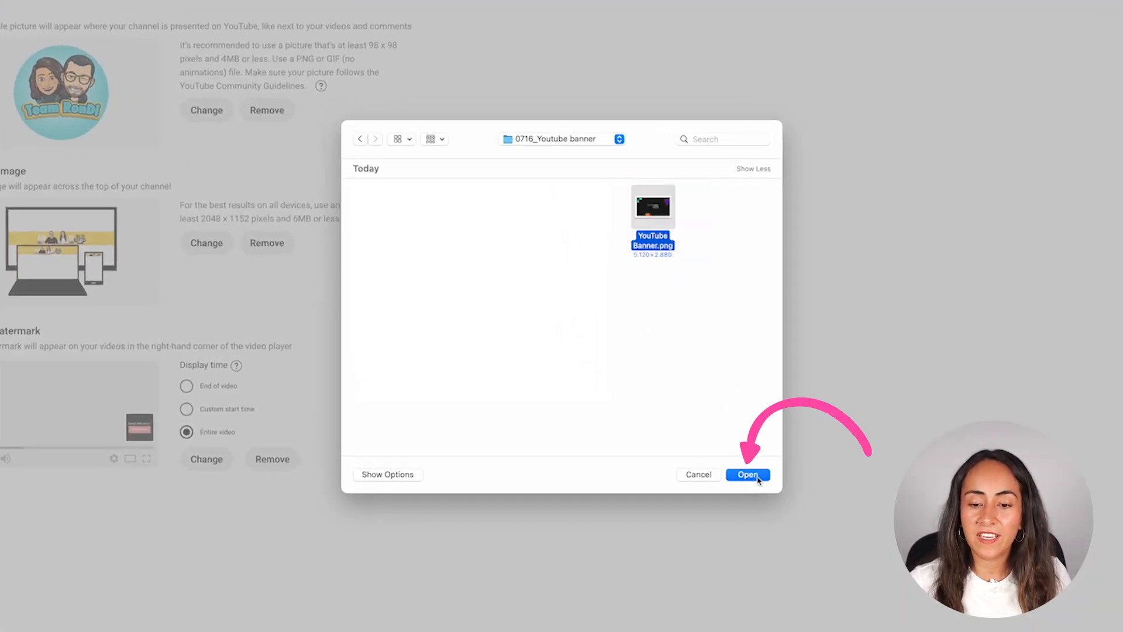
click(749, 475)
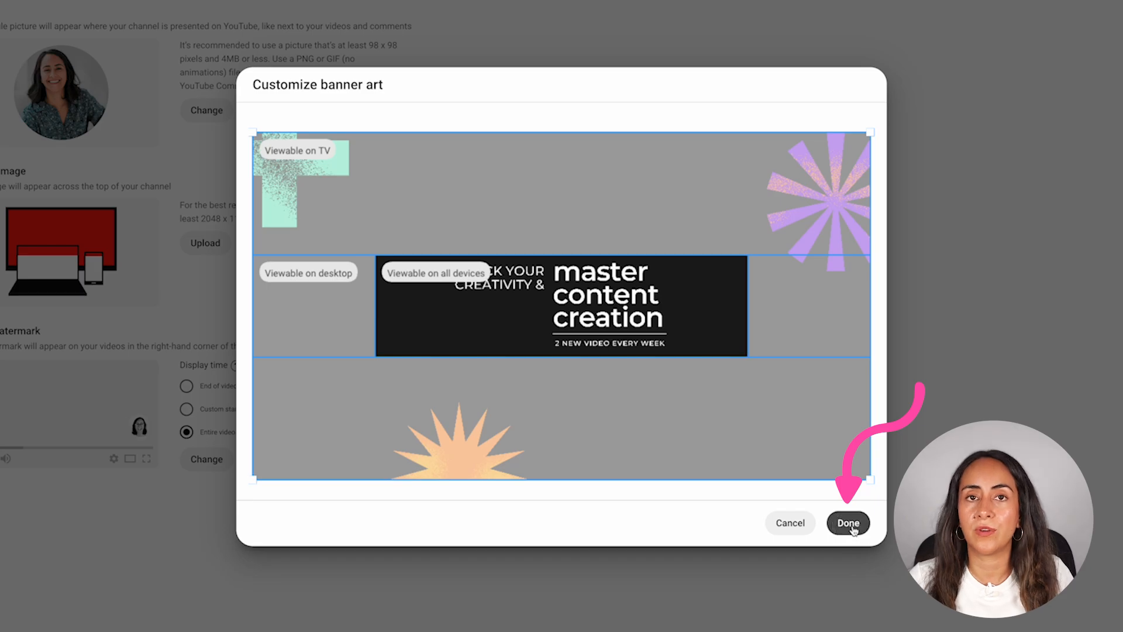
click(848, 524)
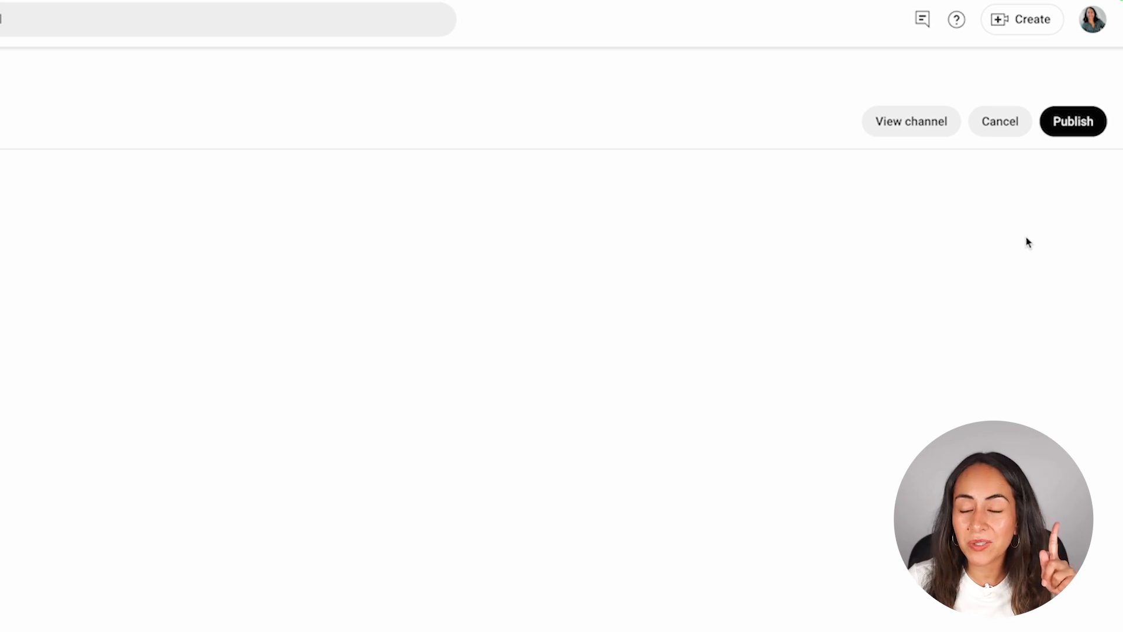
click(1074, 131)
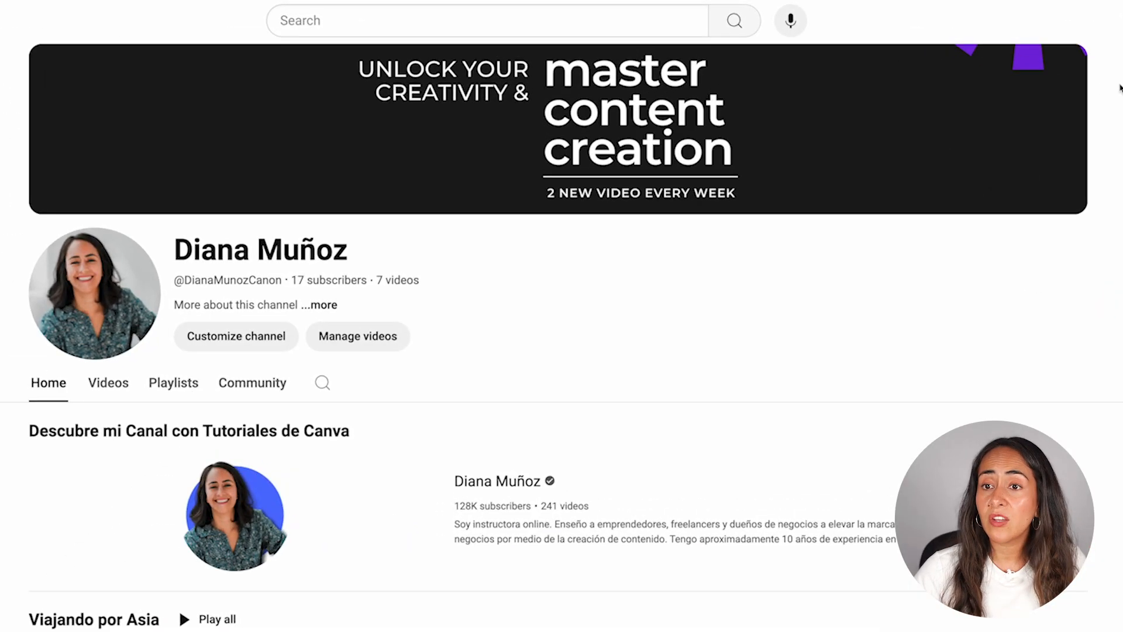
Switch to Canva and lower the purple burst along the banner's right edge and the green cross inward, beside the tagline
mouse_move(949, 54)
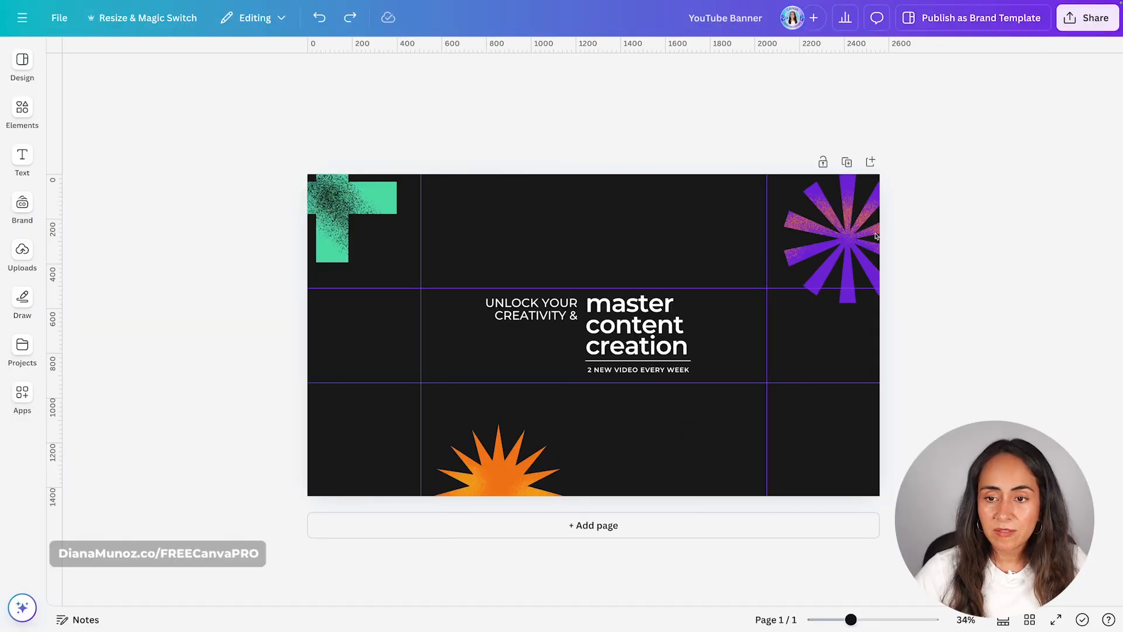
click(861, 226)
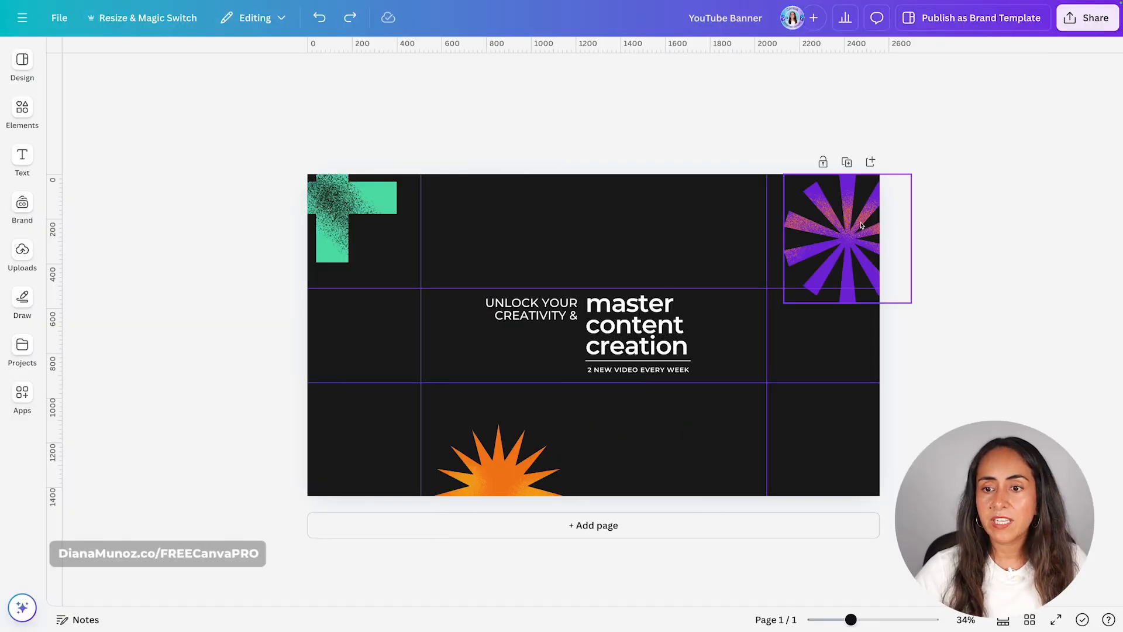
drag(861, 225, 862, 315)
drag(352, 216, 432, 298)
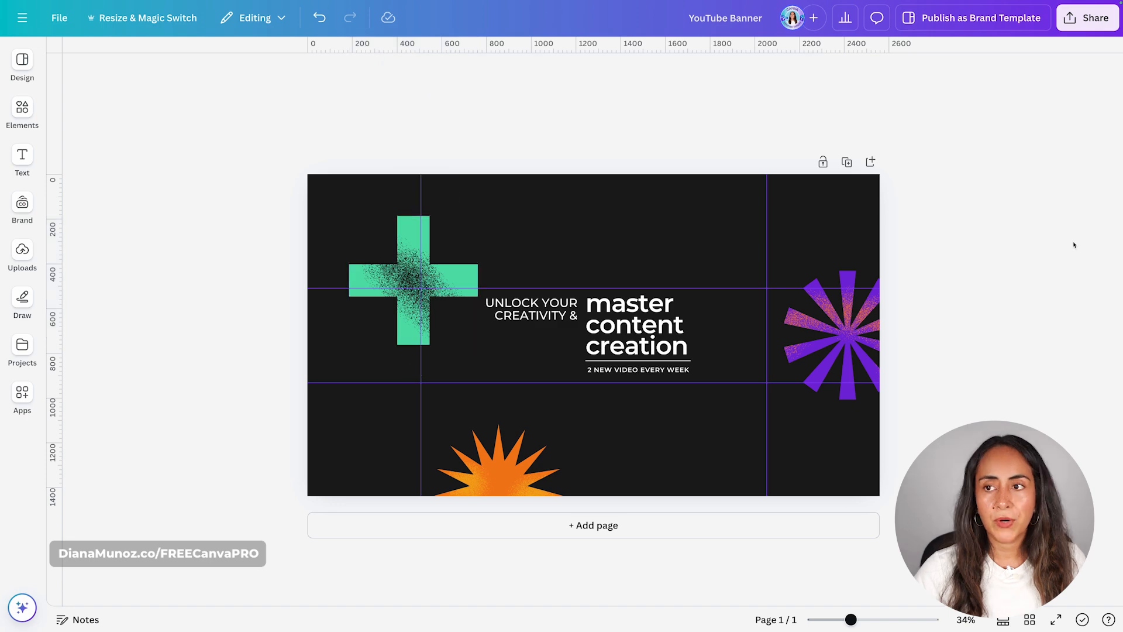
Download the rearranged banner as a PNG at twice its size, 5,120 × 2,880 px
click(1088, 17)
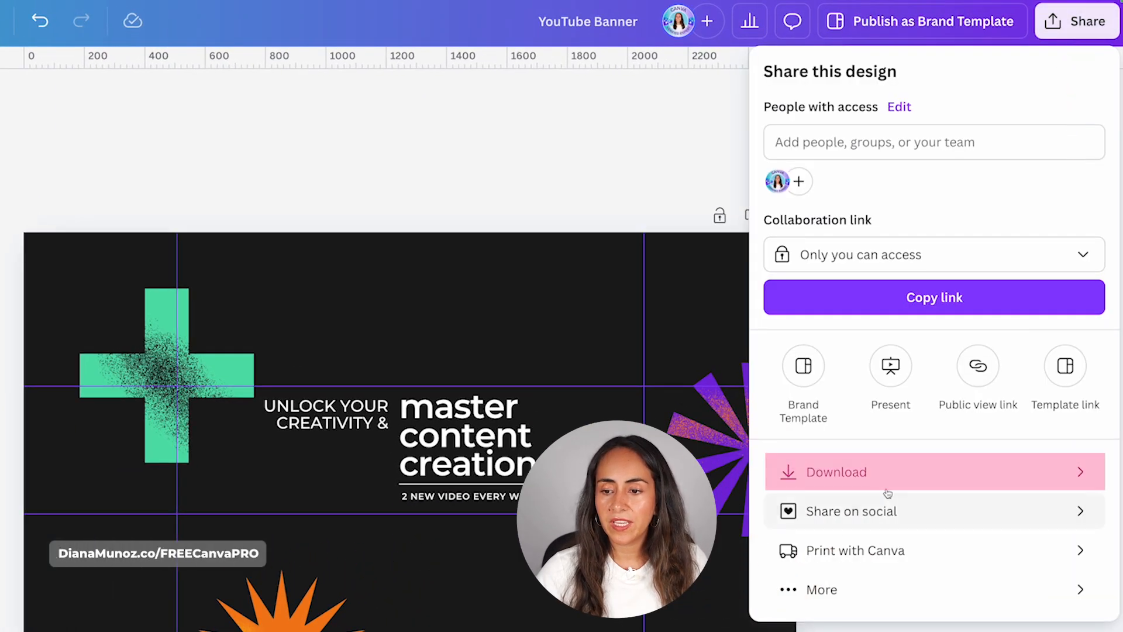
click(887, 491)
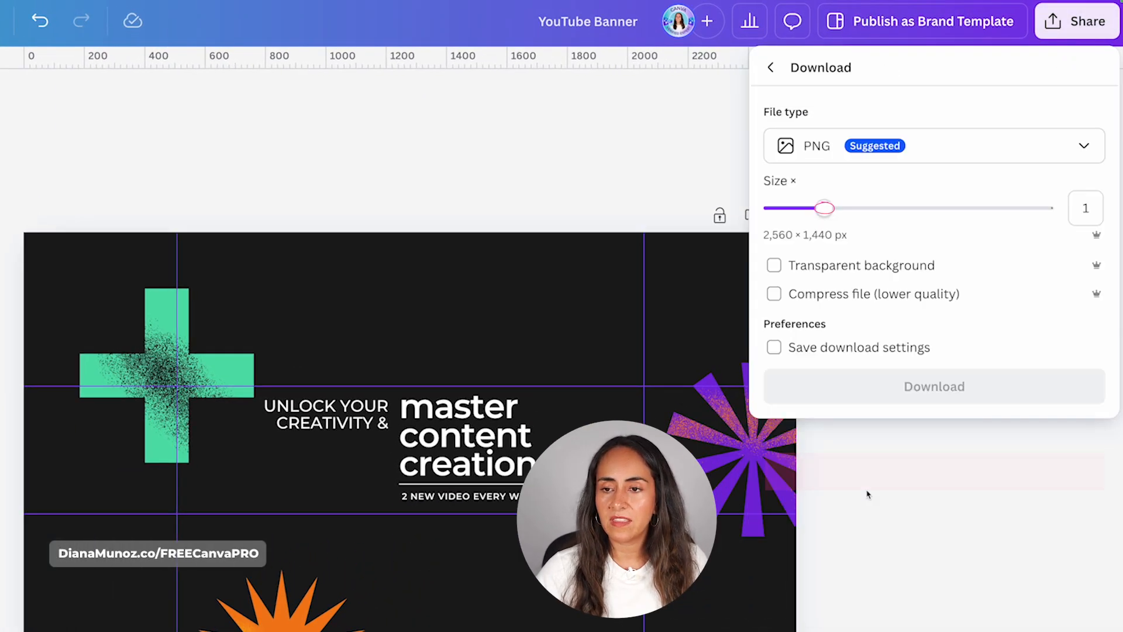
drag(903, 208, 928, 217)
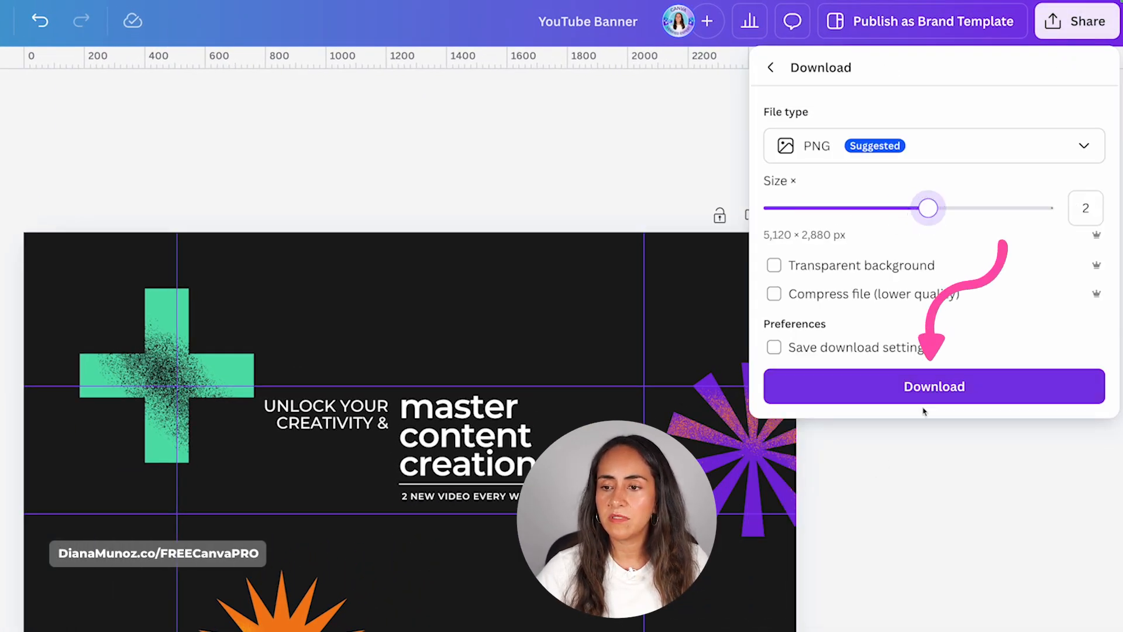
click(922, 391)
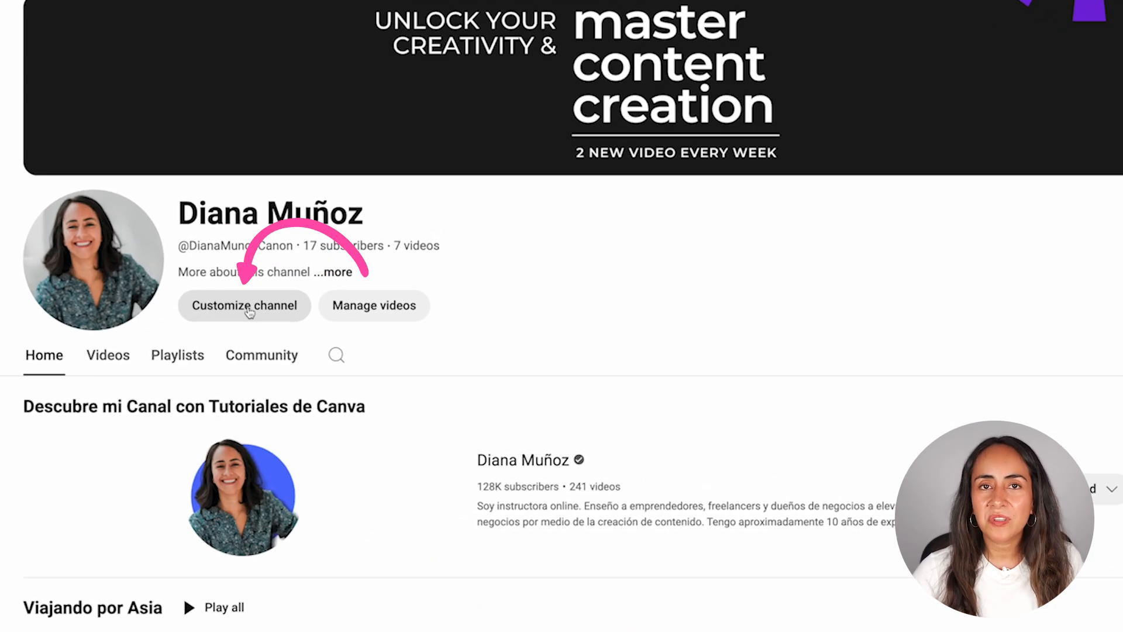
Switch to YouTube and replace the channel's banner image with YouTube Banner (2).png, accepting the banner art crop
click(365, 227)
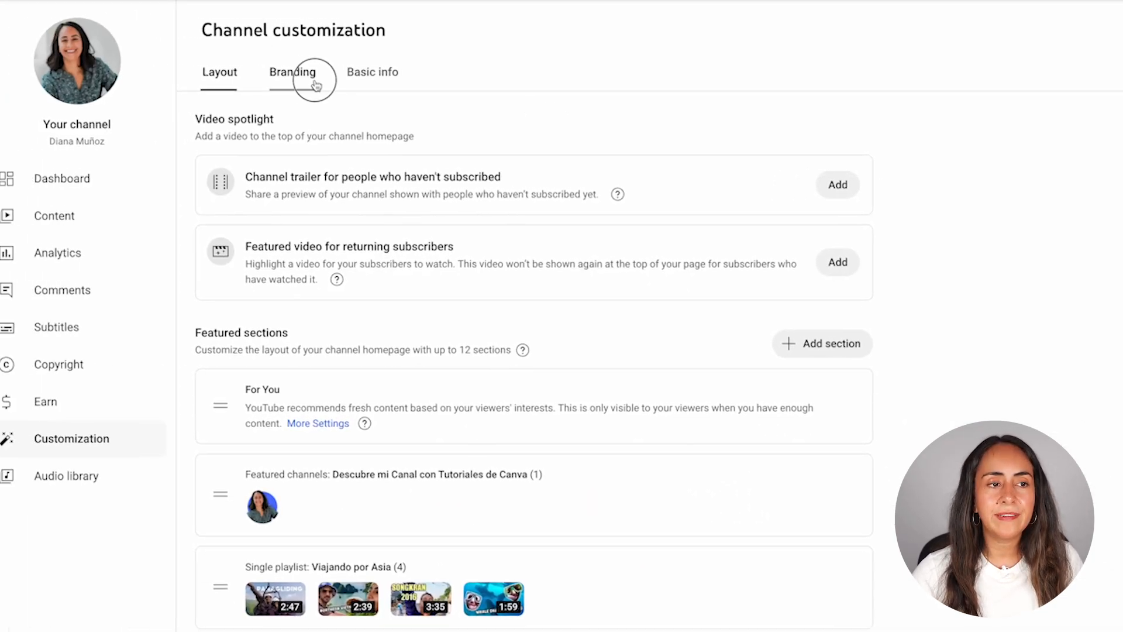
click(309, 72)
click(489, 388)
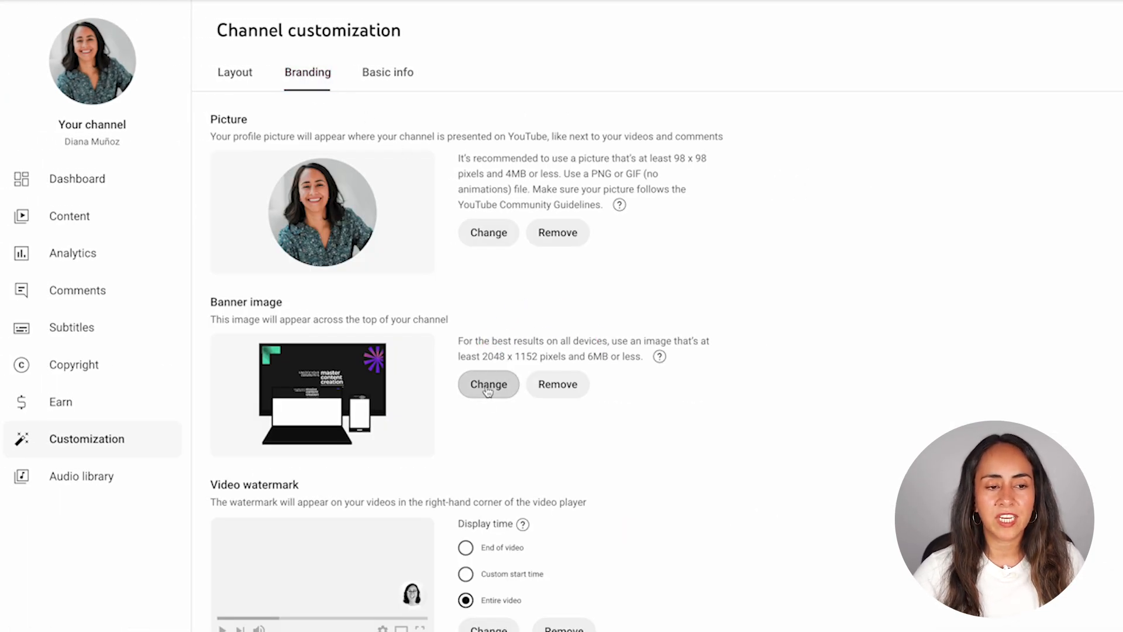
click(626, 264)
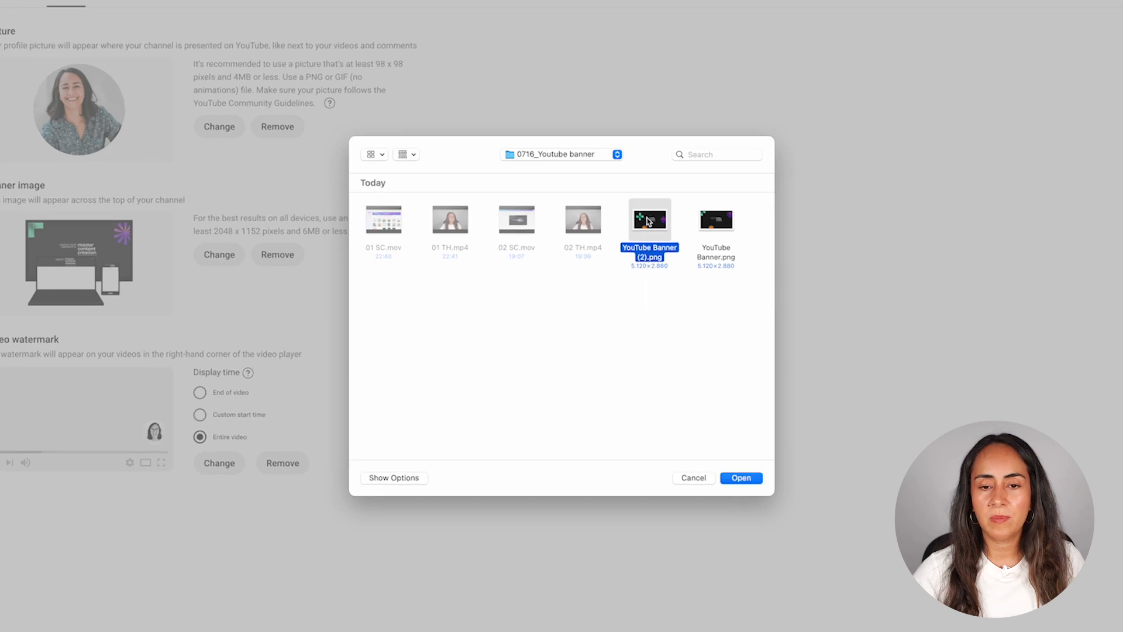
click(743, 477)
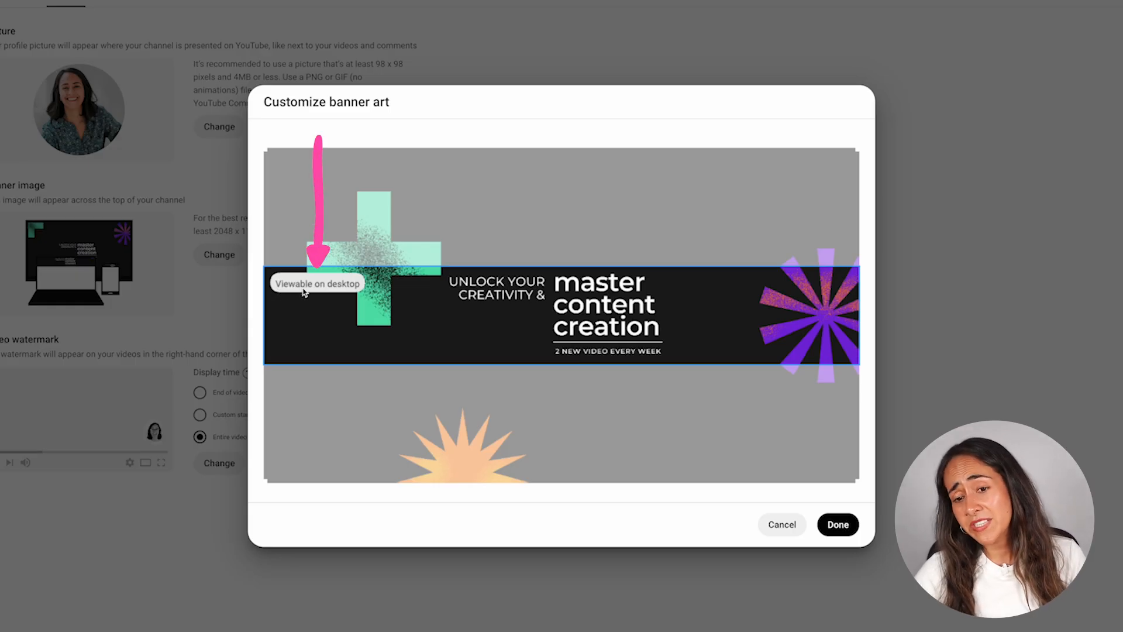
click(843, 524)
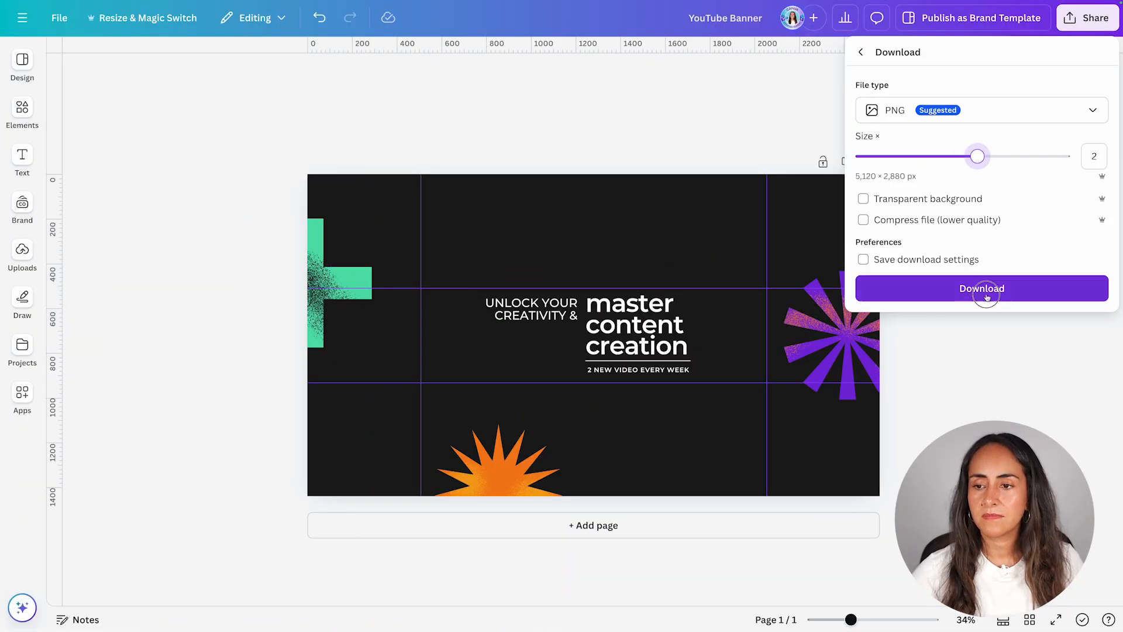
Replace the channel's banner image with YouTube Banner (3).png and publish it
click(986, 289)
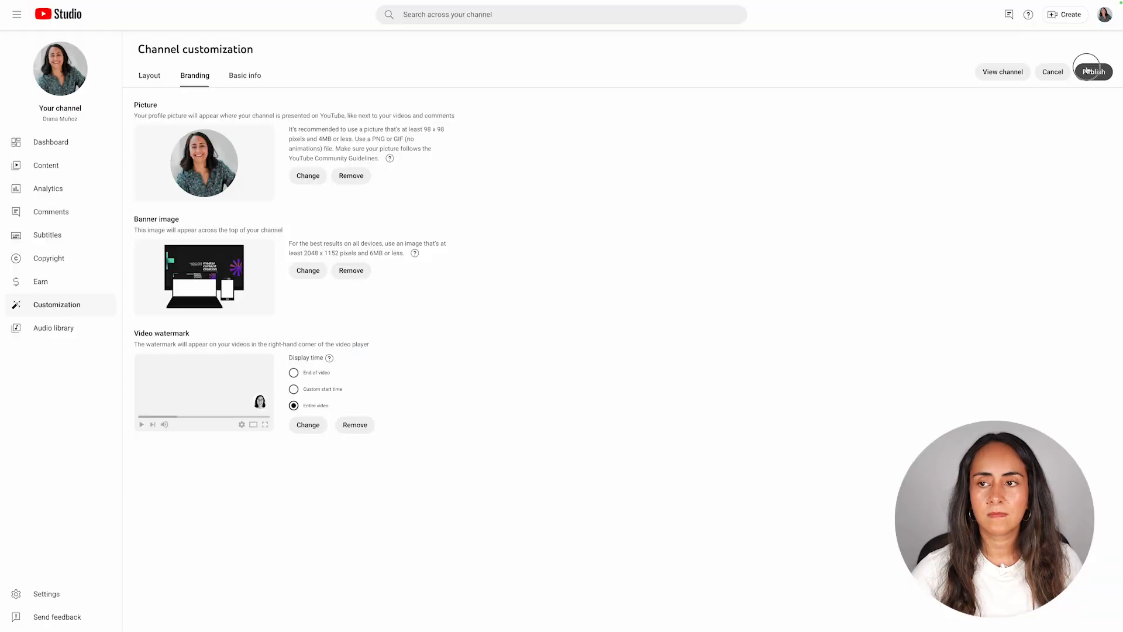
click(1089, 70)
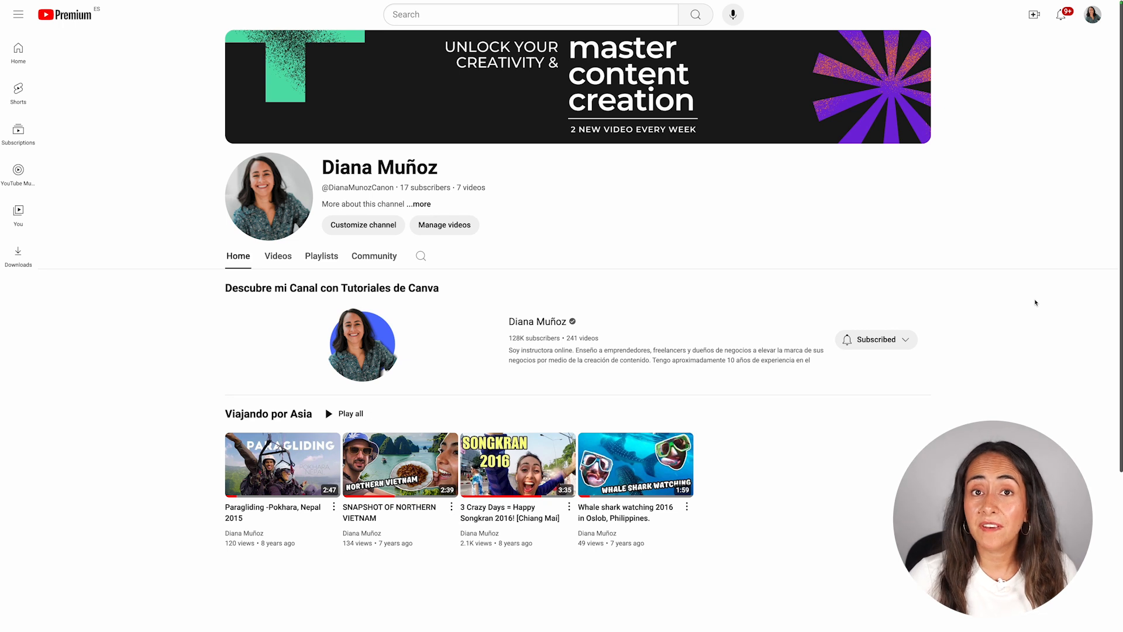